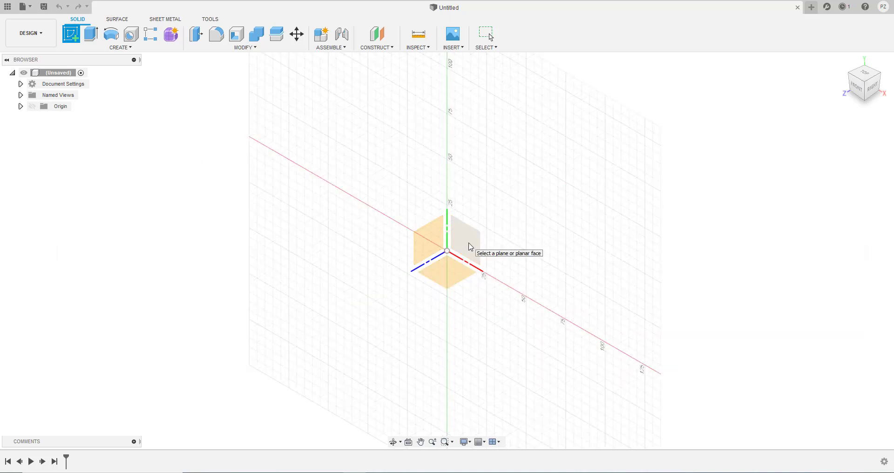
# Start a sketch on the front XY plane and draw a 29.5 in diameter circle centred on the origin
pyautogui.click(469, 246)
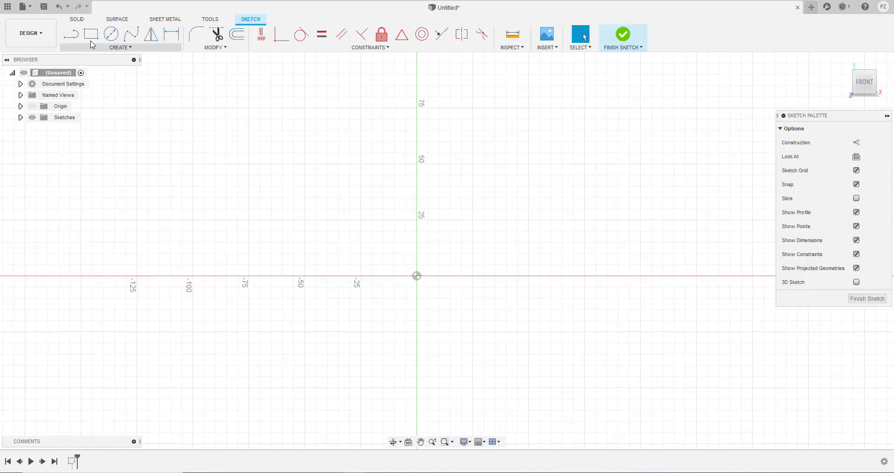
pyautogui.click(112, 39)
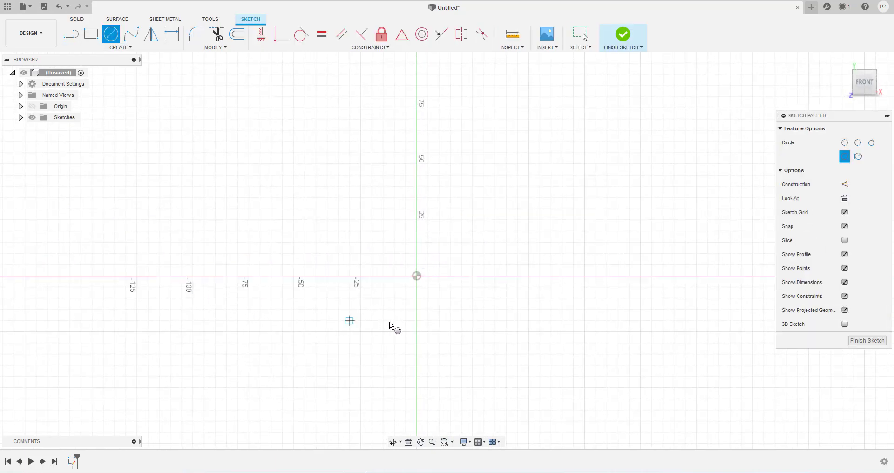
pyautogui.click(417, 277)
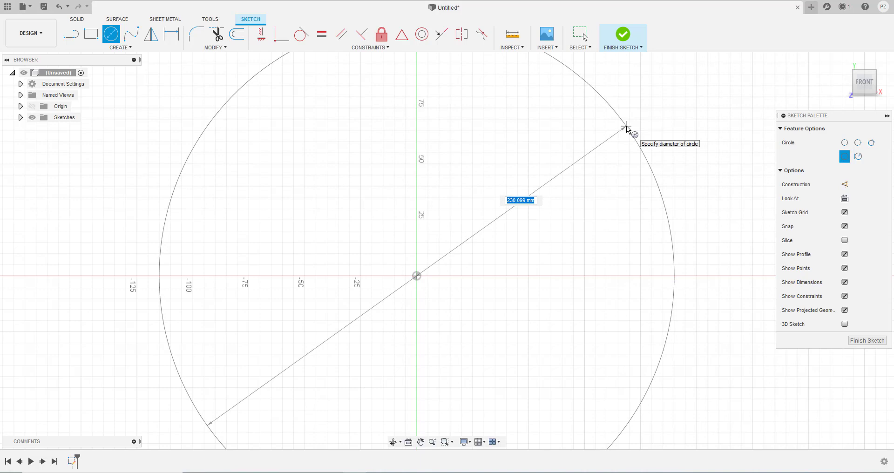
pyautogui.write('29')
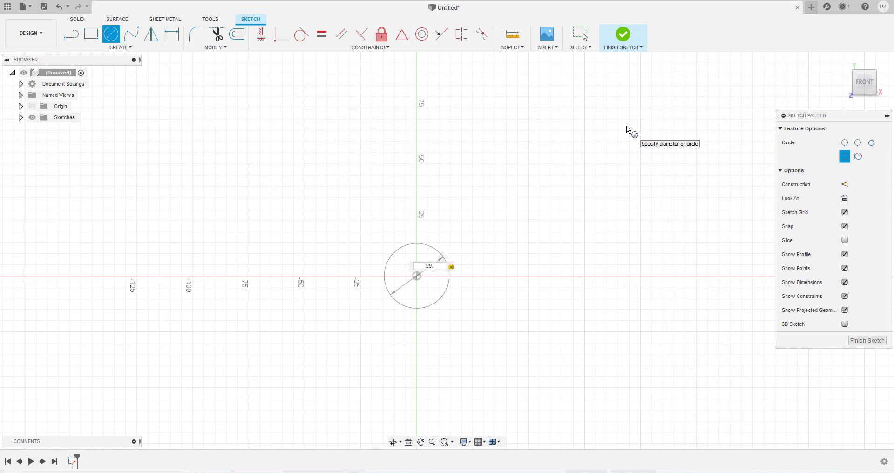
pyautogui.write('.5in')
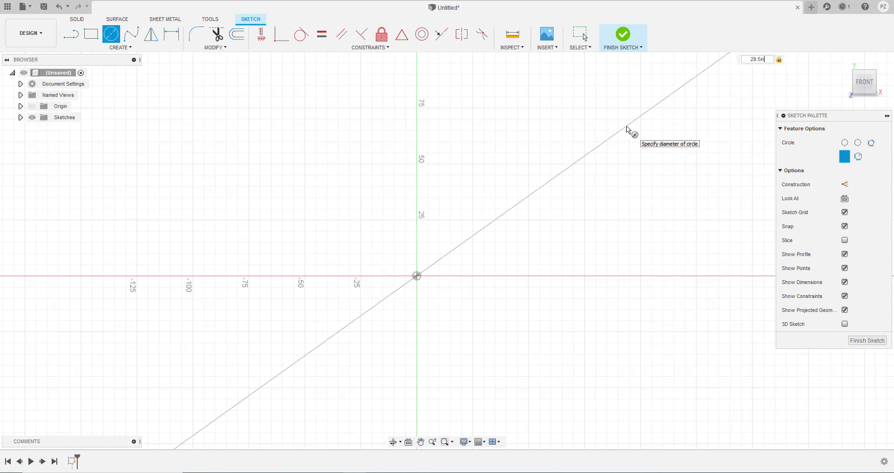
pyautogui.press('Return')
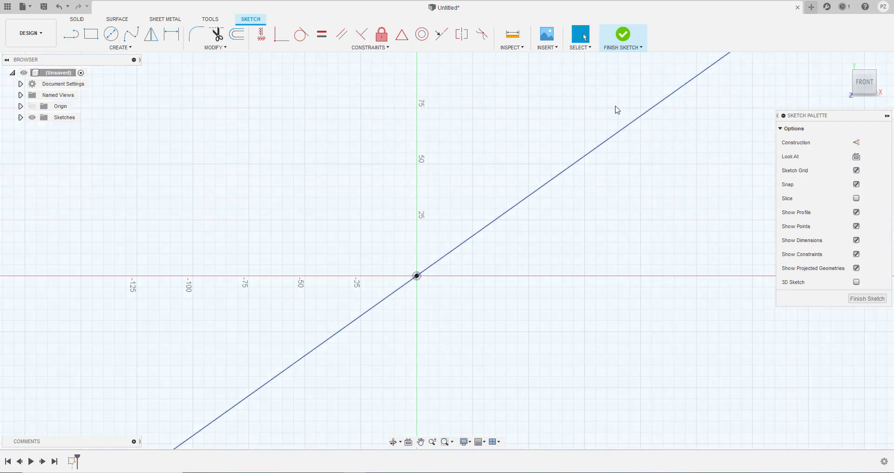
pyautogui.scroll(-5, 436, 340)
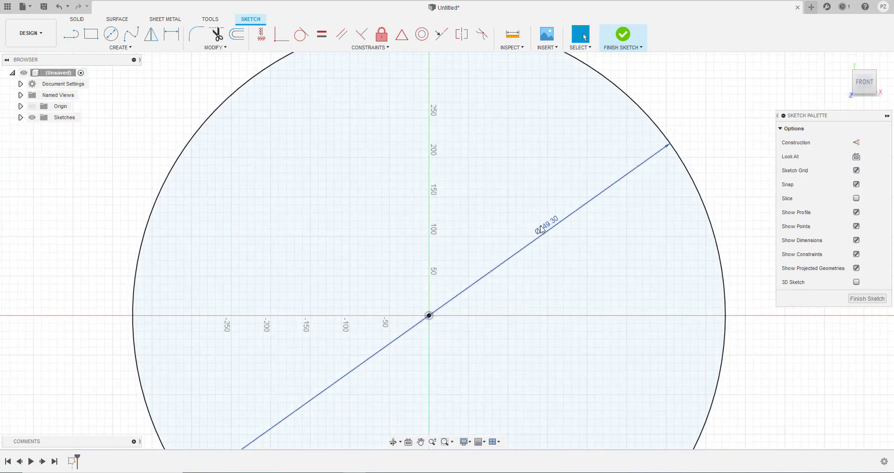
pyautogui.doubleClick(548, 230)
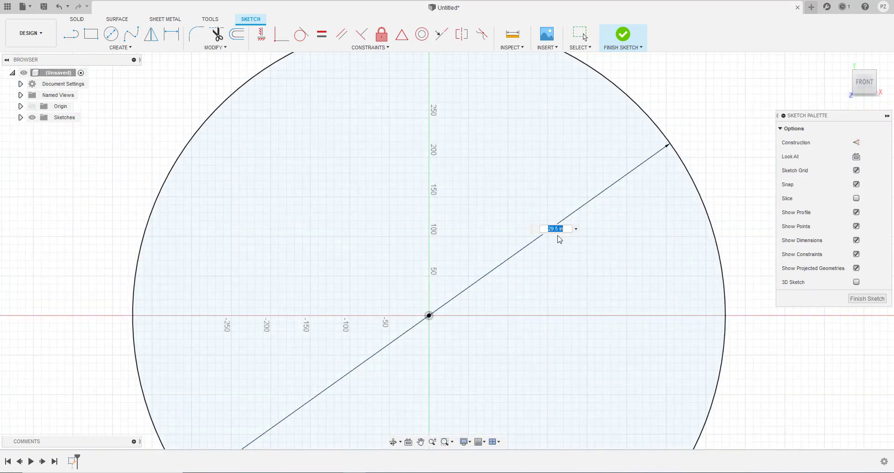
pyautogui.scroll(-4, 560, 152)
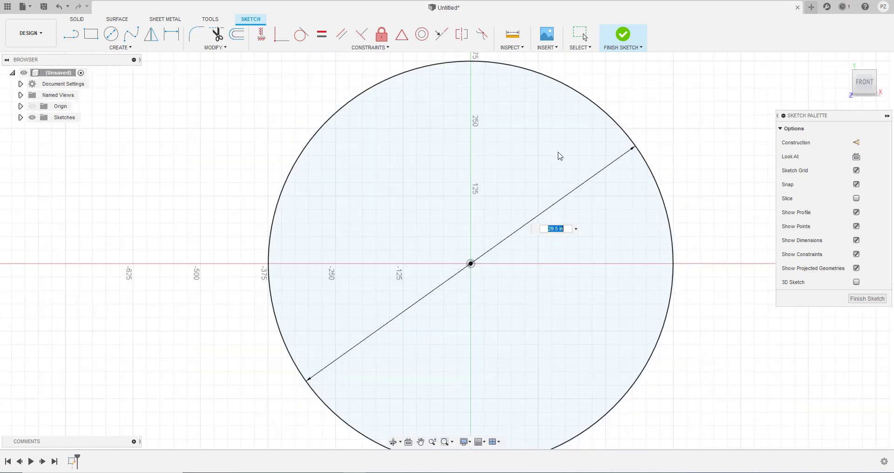
# Draw a vertical line through the 29.5 in circle's centre, extending past the circle at both ends
pyautogui.moveTo(528, 146); pyautogui.dragTo(483, 163, button='middle')
pyautogui.scroll(-1, 498, 162)
pyautogui.click(74, 39)
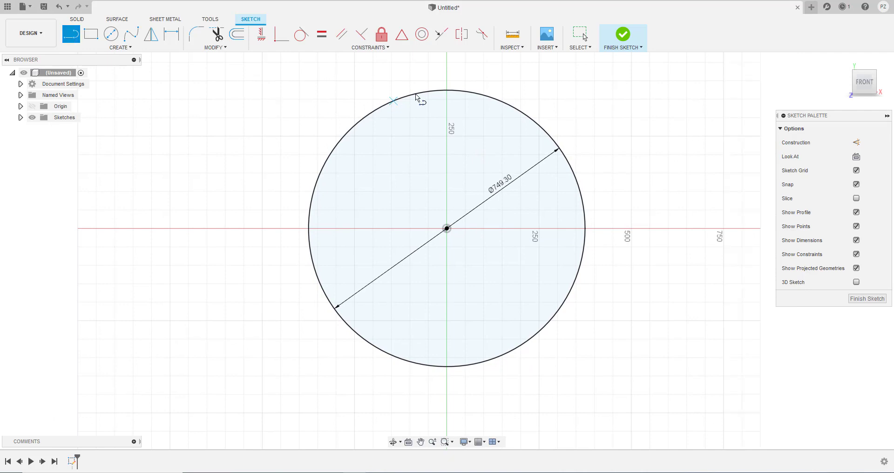
pyautogui.click(447, 62)
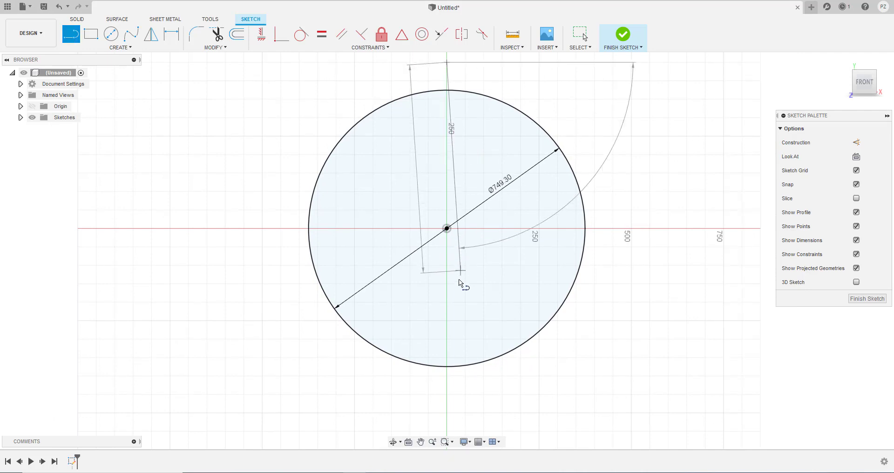
pyautogui.click(447, 394)
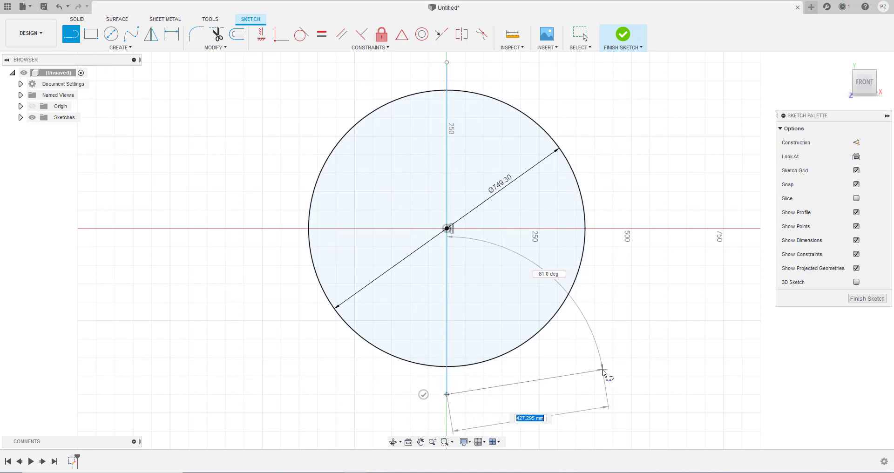
pyautogui.press('Escape')
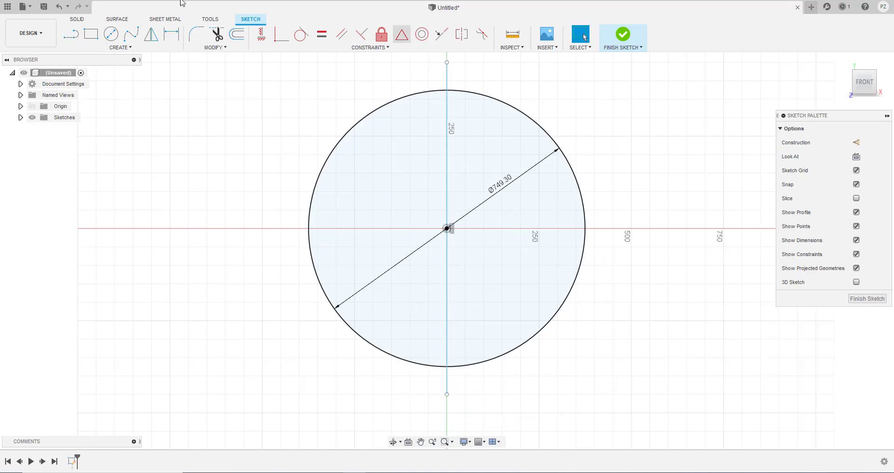
# Trim away the left half of the 29.5 in circle and finish the sketch
pyautogui.click(215, 40)
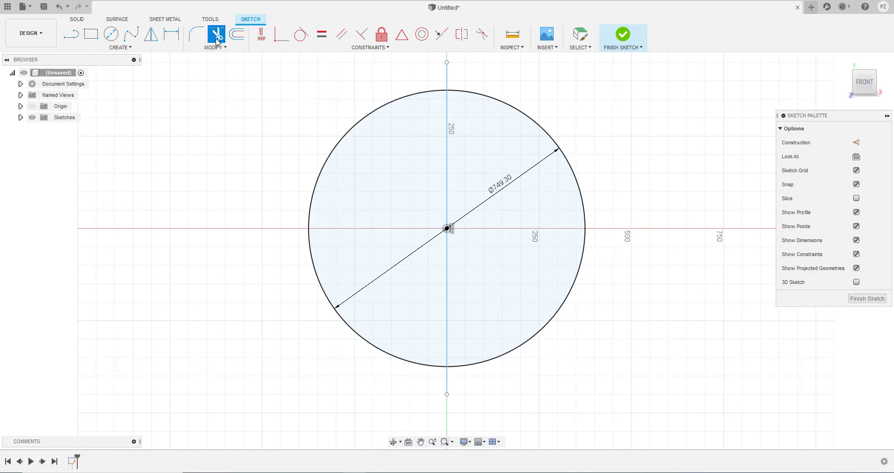
pyautogui.click(335, 147)
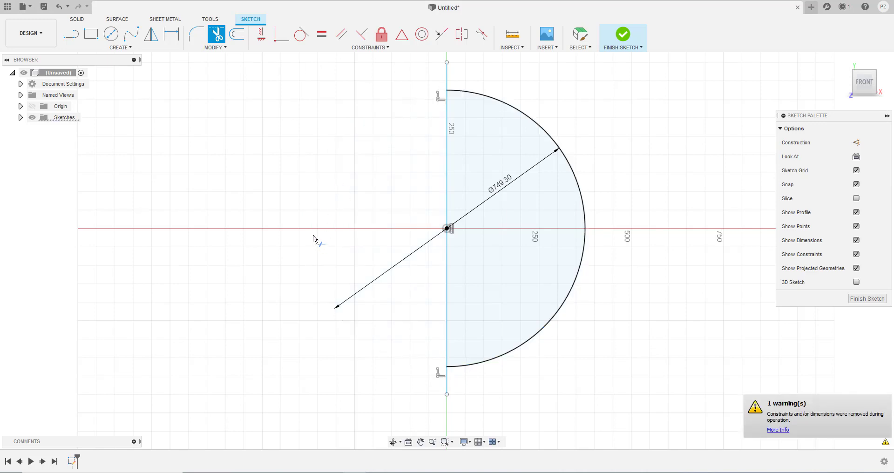
pyautogui.click(624, 35)
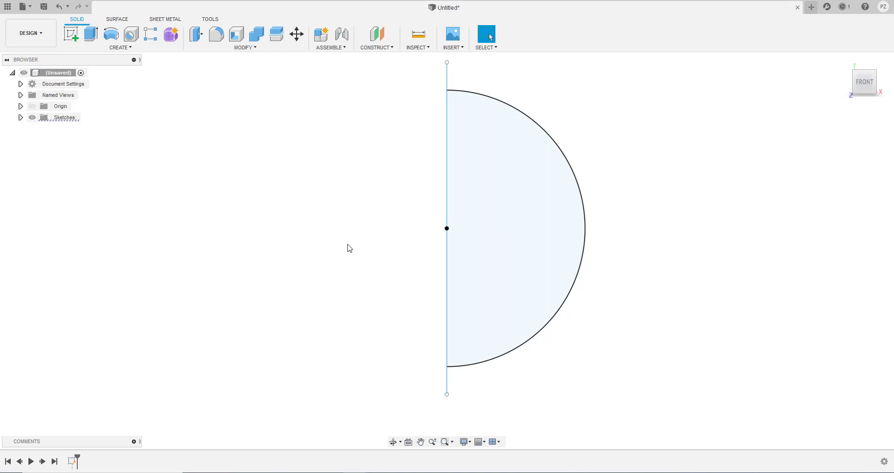
# Hide the first sketch and show it again
pyautogui.click(20, 117)
pyautogui.click(42, 129)
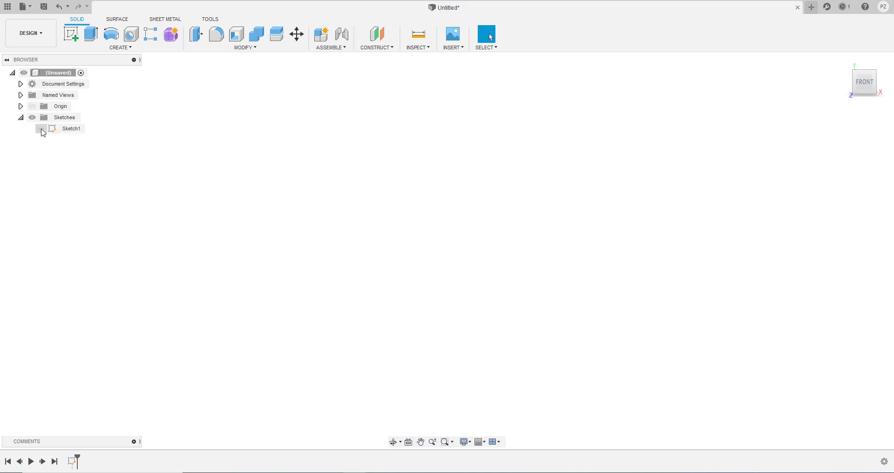
pyautogui.click(42, 129)
pyautogui.click(20, 117)
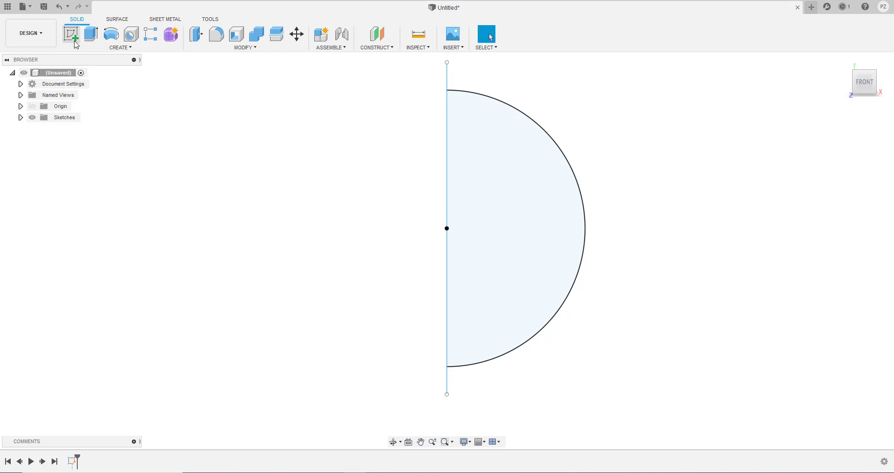
# Hide the first sketch and start a second sketch on the front XY plane
pyautogui.click(20, 117)
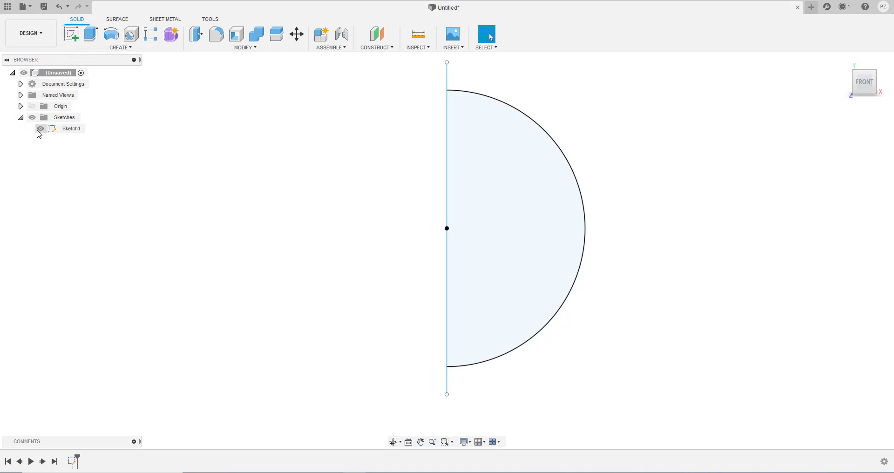
pyautogui.click(41, 128)
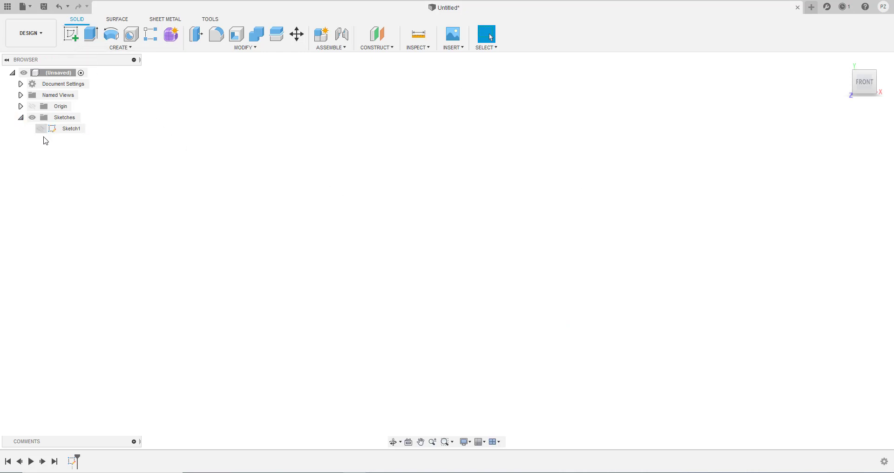
pyautogui.click(75, 39)
pyautogui.click(471, 201)
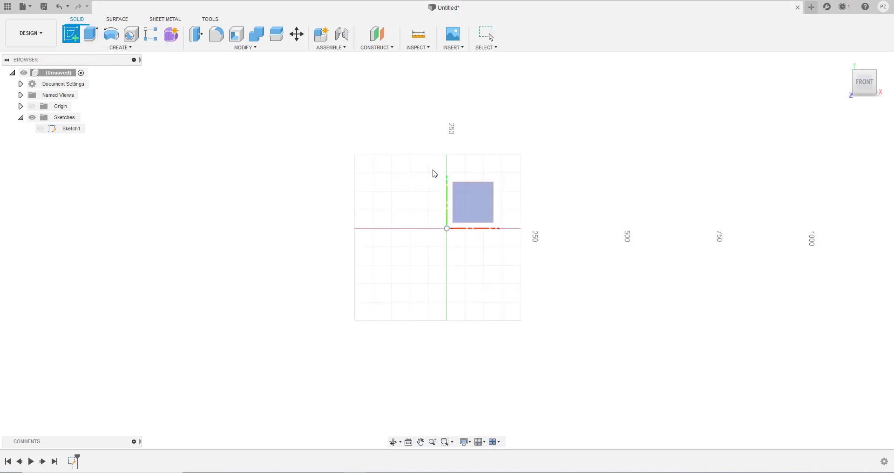
pyautogui.click(485, 201)
# Draw a 29.2 in diameter circle centred on the origin
pyautogui.press('c')
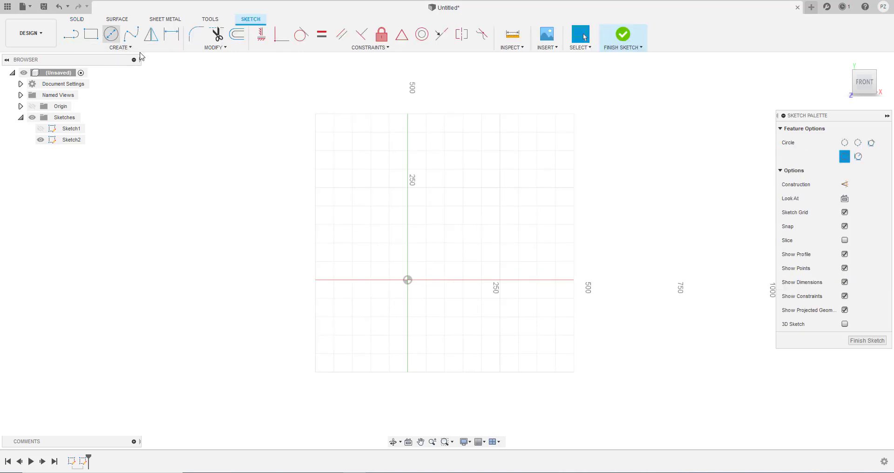
pyautogui.click(407, 279)
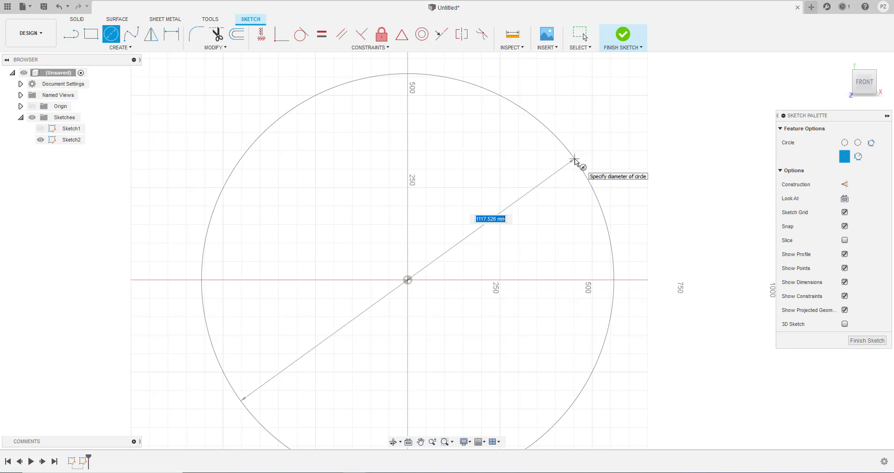
pyautogui.write('29.2')
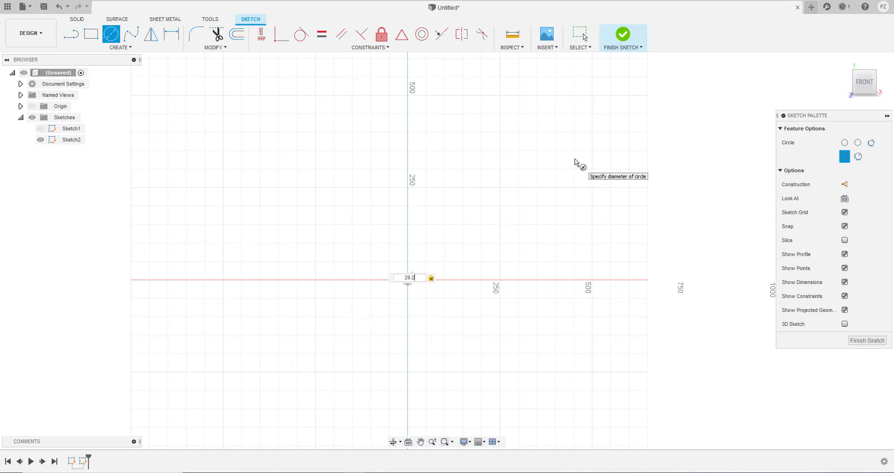
pyautogui.write('in')
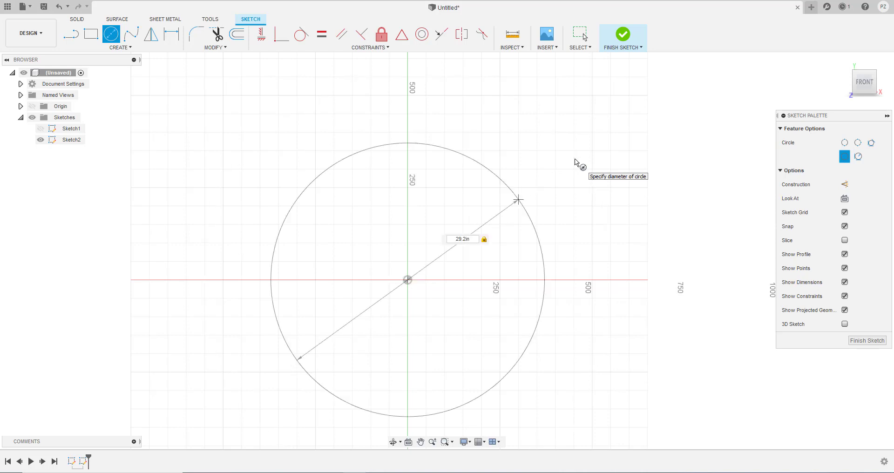
pyautogui.press('Return')
pyautogui.press('Escape')
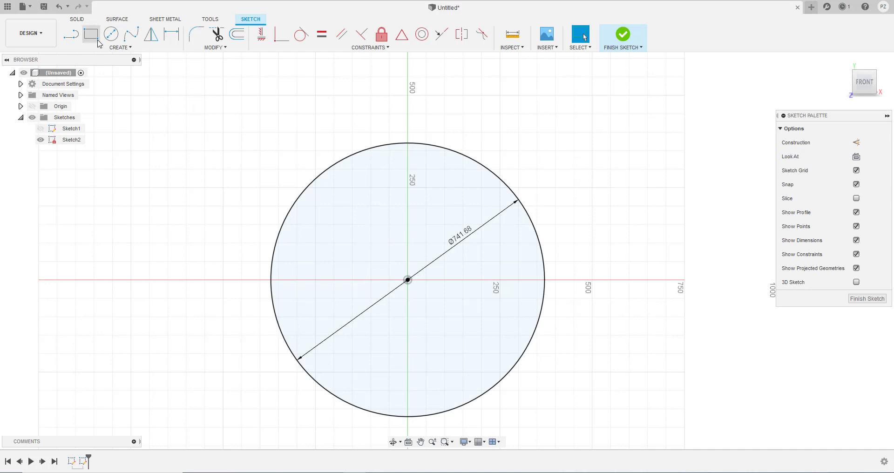
# Draw a vertical line through the 29.2 in circle's centre, extending past the circle at both ends
pyautogui.click(71, 34)
pyautogui.click(407, 115)
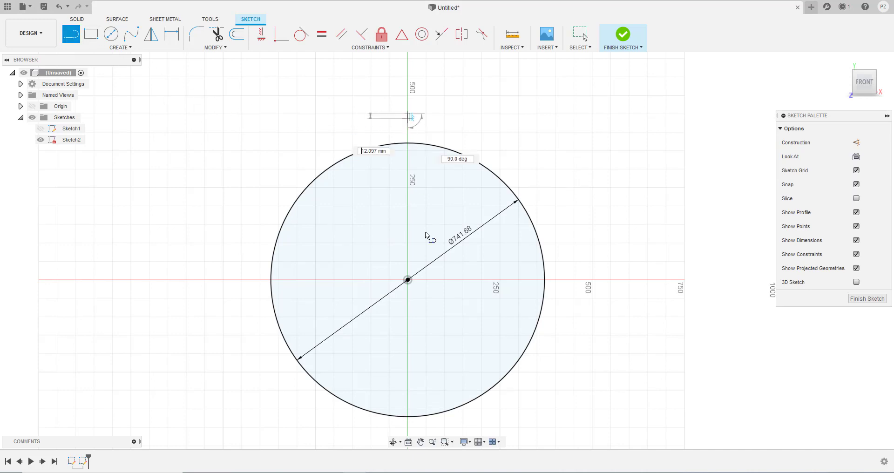
pyautogui.moveTo(439, 278); pyautogui.dragTo(433, 214, button='middle')
pyautogui.click(403, 382)
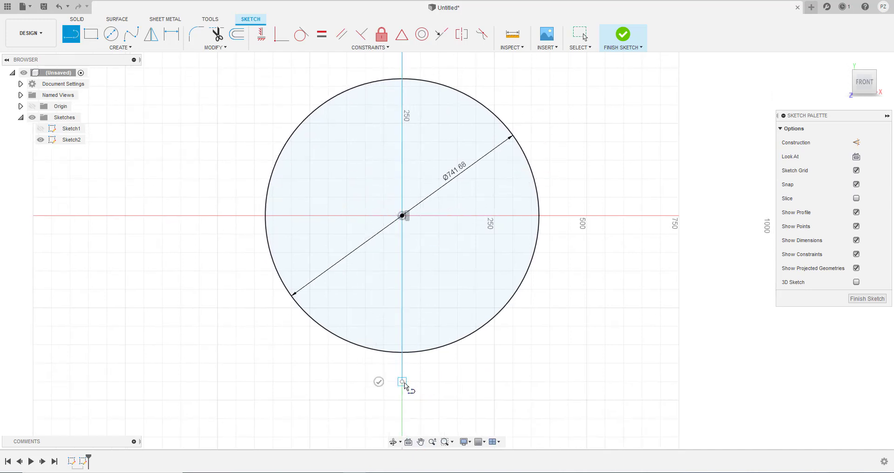
pyautogui.moveTo(468, 241); pyautogui.dragTo(474, 283, button='middle')
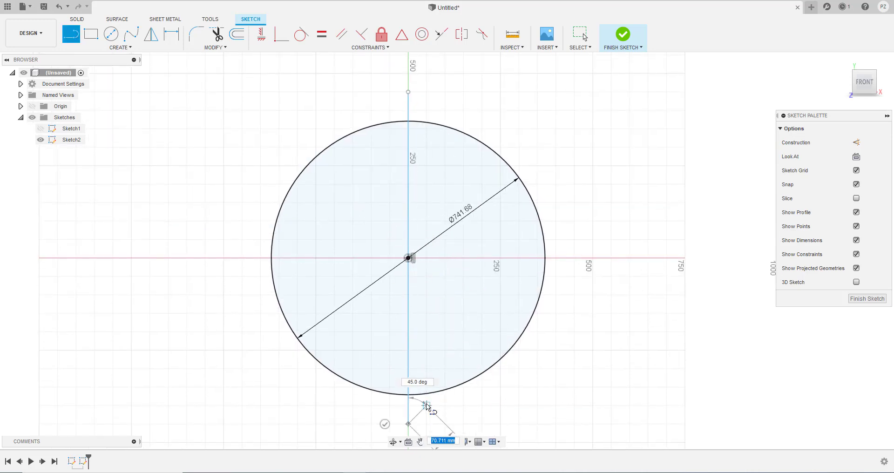
# Trim away the left half of the 29.2 in circle and finish the second sketch
pyautogui.click(215, 34)
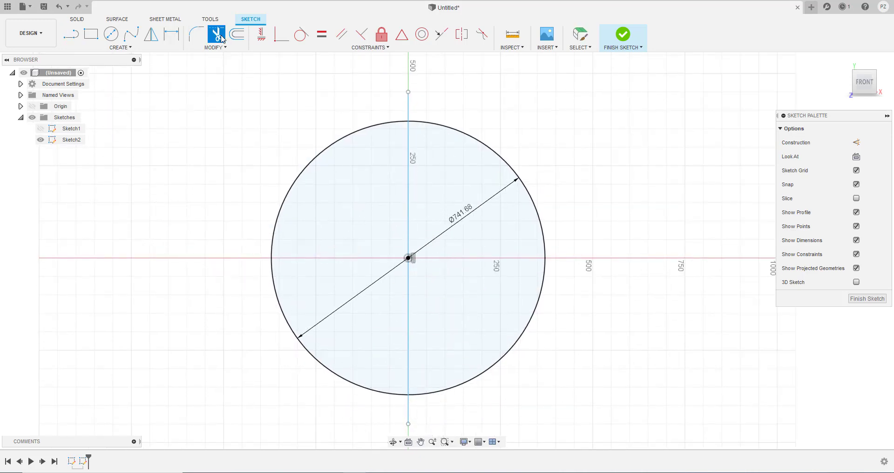
pyautogui.click(314, 162)
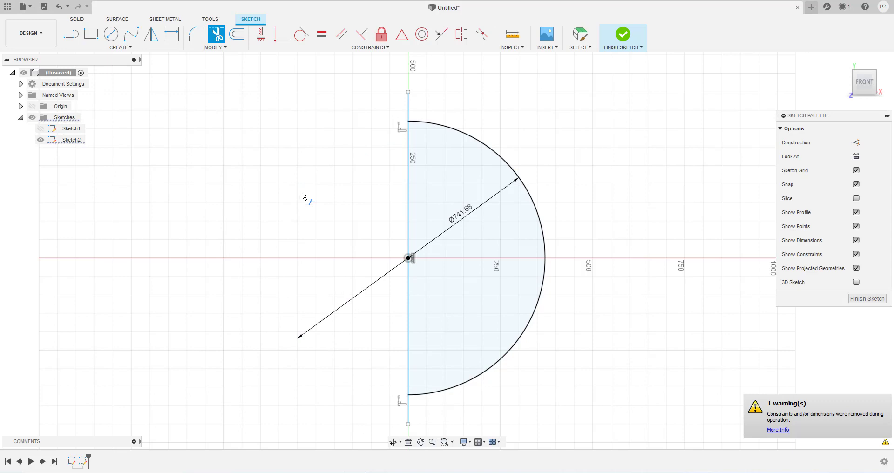
pyautogui.click(633, 35)
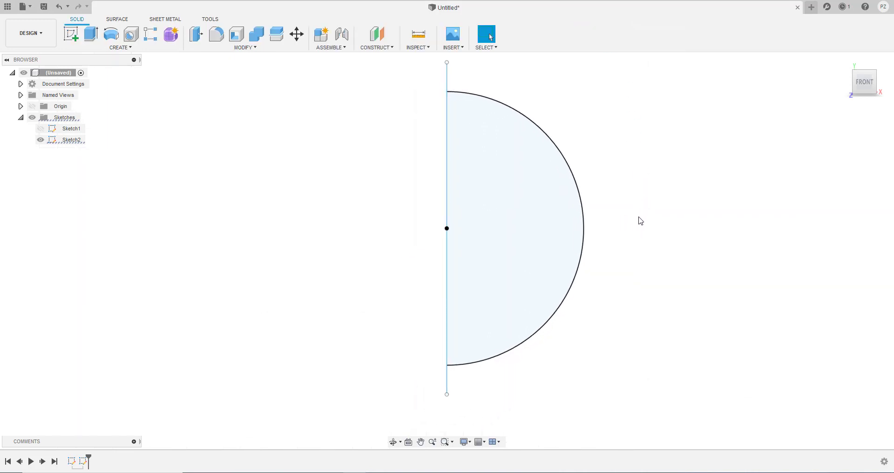
# Hide the second sketch and start a third sketch on the front XY plane
pyautogui.click(41, 140)
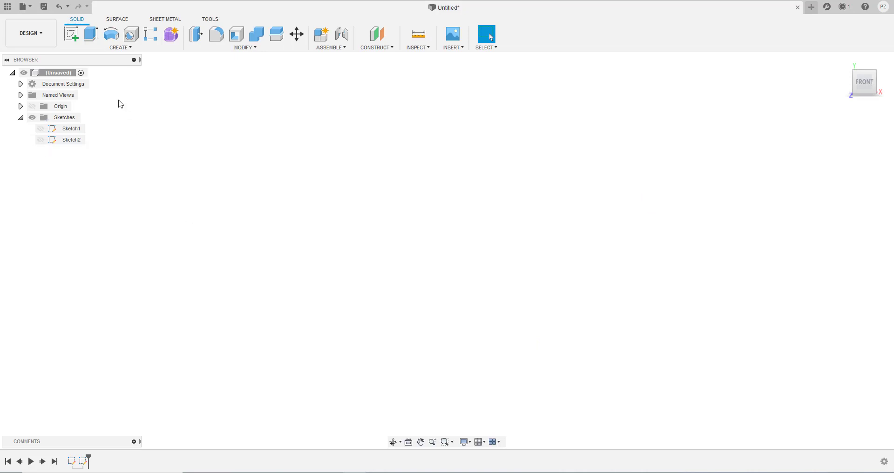
pyautogui.click(77, 39)
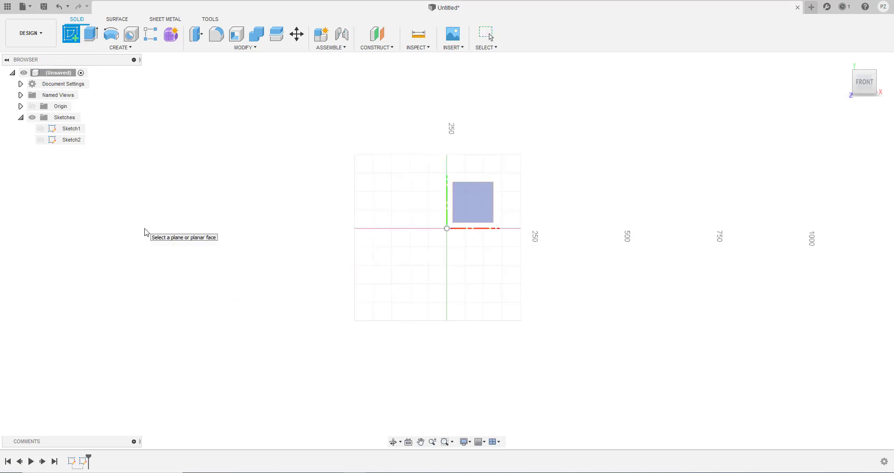
pyautogui.click(494, 199)
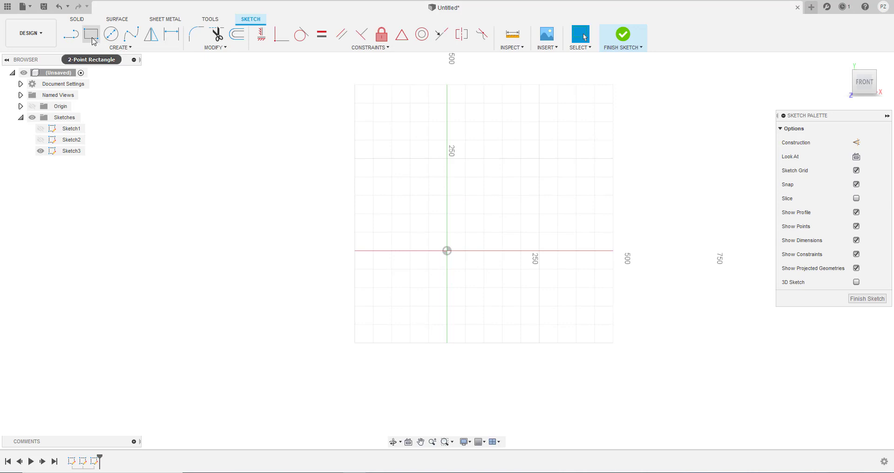
# Draw a tall centre rectangle on the origin, about 100 mm wide and 1000 mm high
pyautogui.click(91, 35)
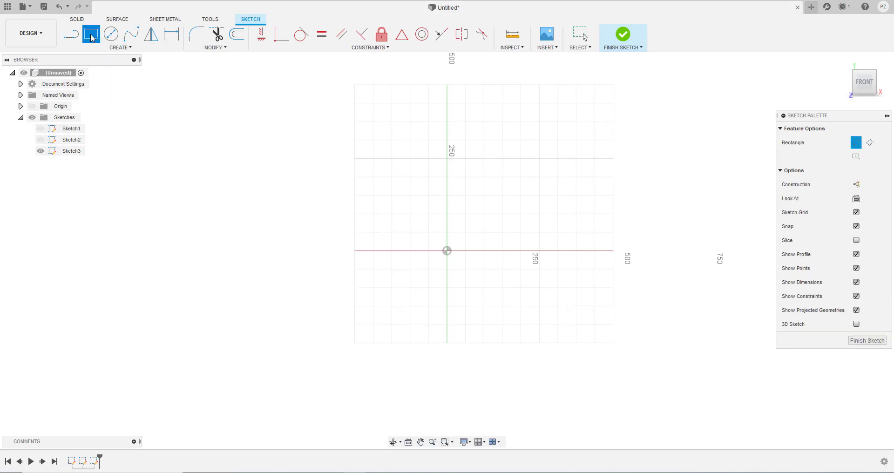
pyautogui.click(857, 157)
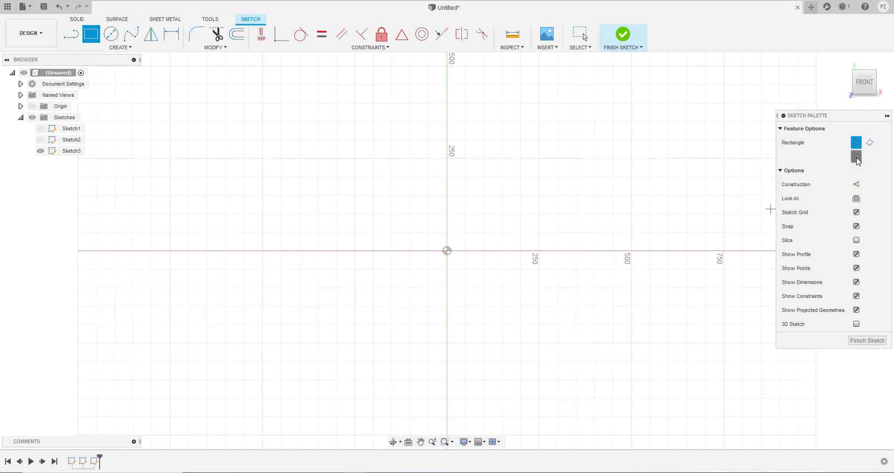
pyautogui.click(448, 251)
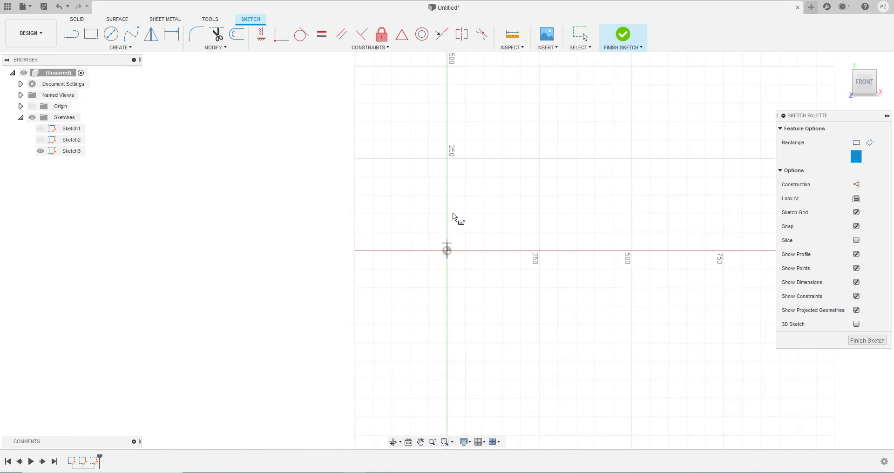
pyautogui.click(468, 68)
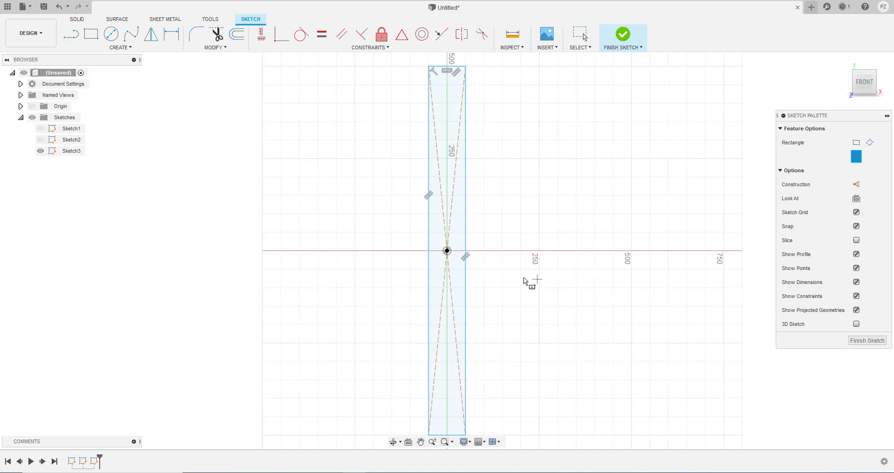
# Dimension the tall rectangle's top edge and set its width to 0.72 in
pyautogui.click(172, 34)
pyautogui.scroll(2, 446, 80)
pyautogui.moveTo(445, 76); pyautogui.dragTo(441, 170, button='middle')
pyautogui.scroll(5, 440, 193)
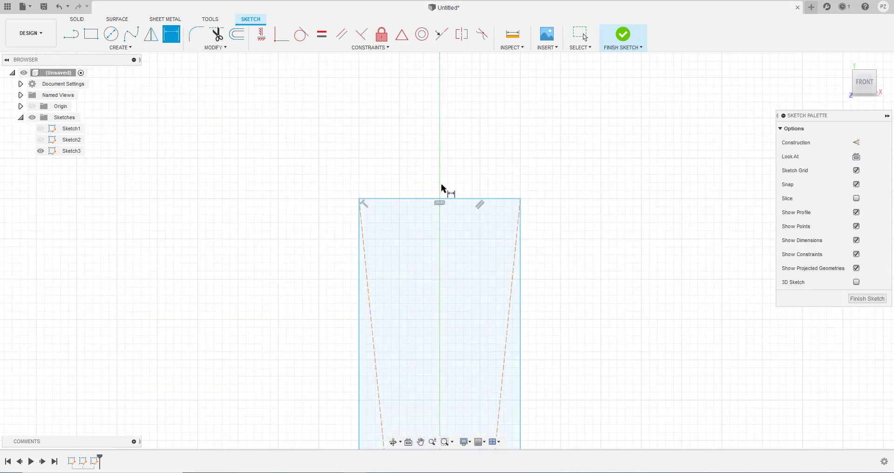
pyautogui.click(437, 155)
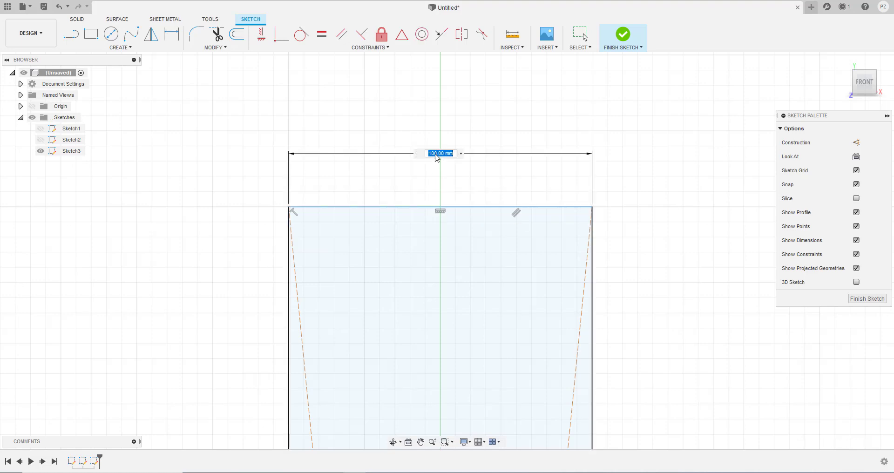
pyautogui.press('BackSpace')
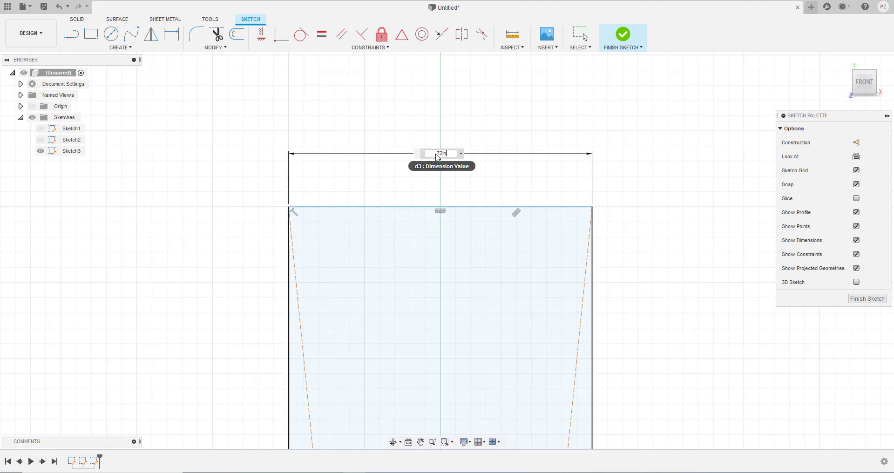
pyautogui.press('Return')
pyautogui.scroll(-5, 511, 254)
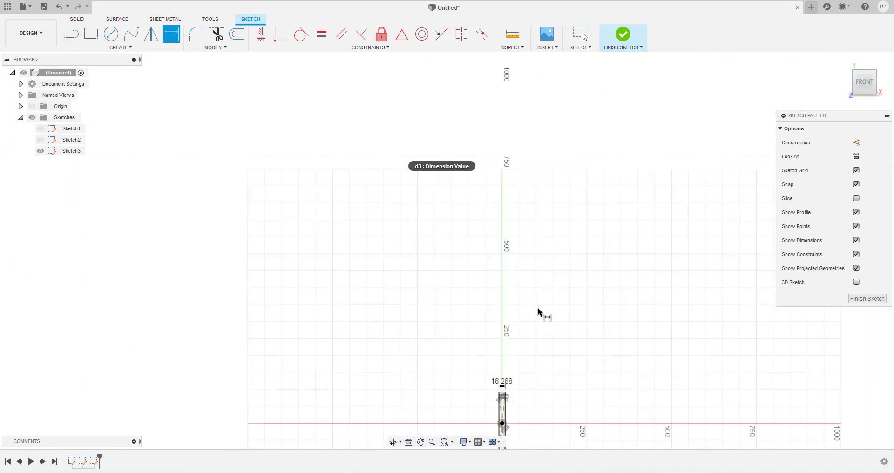
pyautogui.moveTo(537, 312); pyautogui.dragTo(523, 181, button='middle')
pyautogui.scroll(4, 494, 295)
pyautogui.press('Escape')
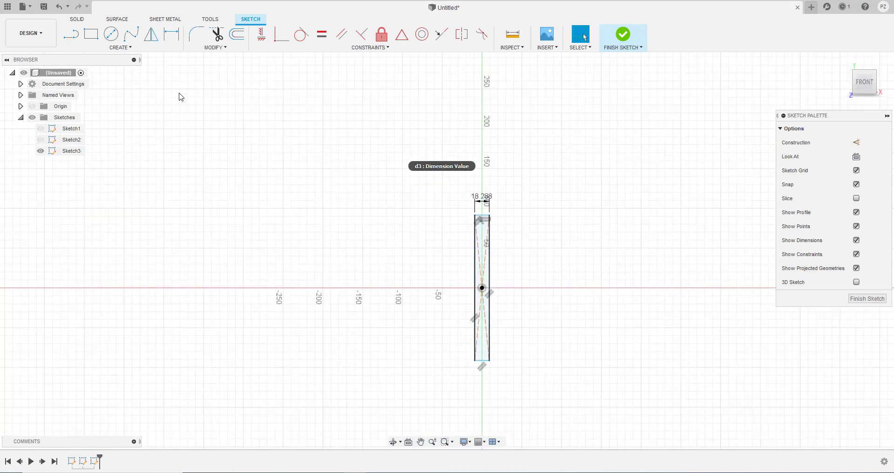
# Dimension the tall rectangle's long side and set its height to 1000 mm
pyautogui.press('d')
pyautogui.click(491, 264)
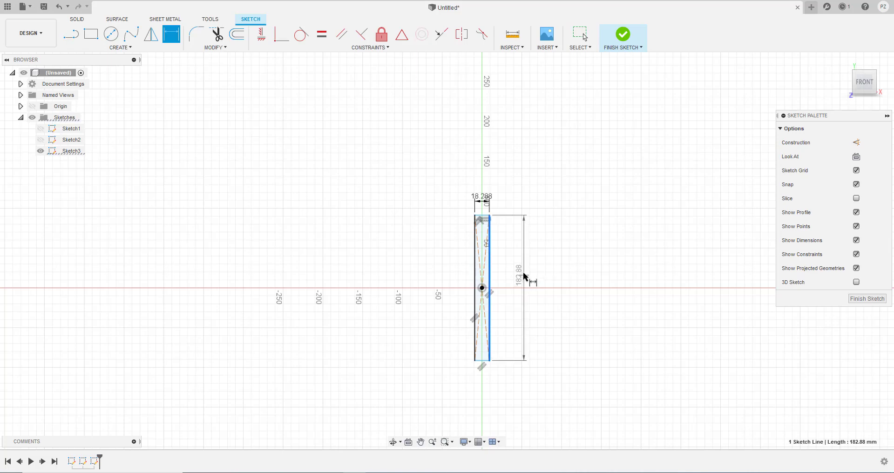
pyautogui.click(524, 276)
pyautogui.write('100')
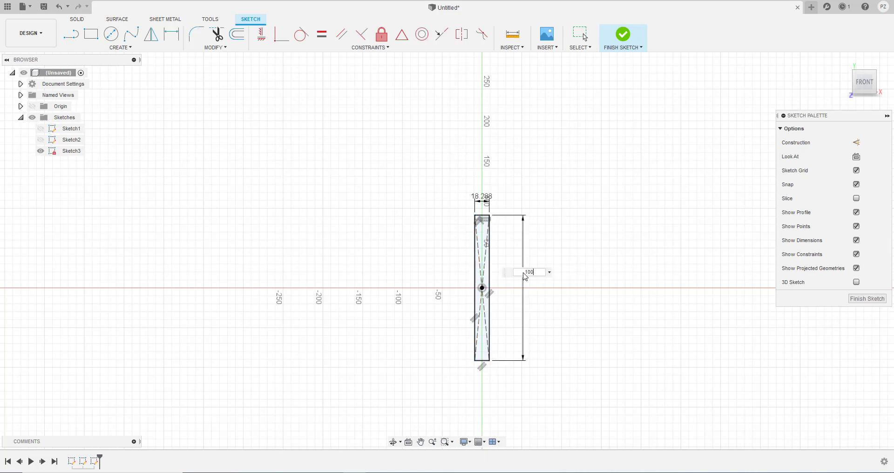
pyautogui.write('0mm')
pyautogui.press('Return')
pyautogui.scroll(-5, 648, 212)
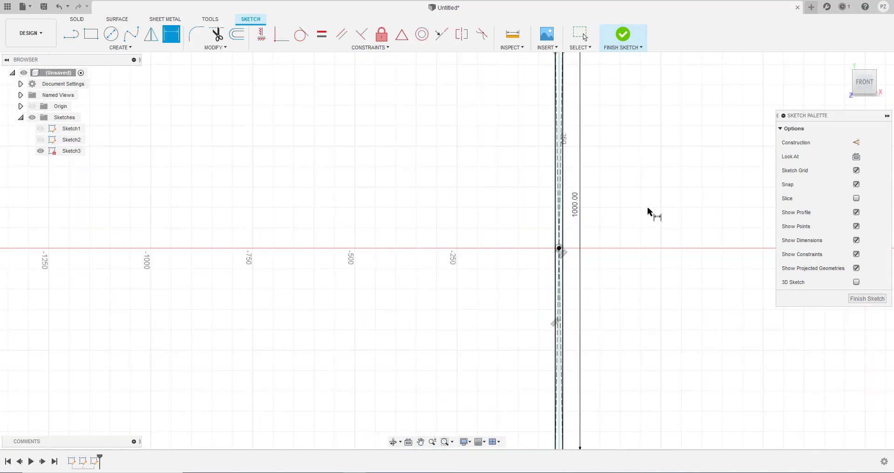
pyautogui.scroll(2, 554, 244)
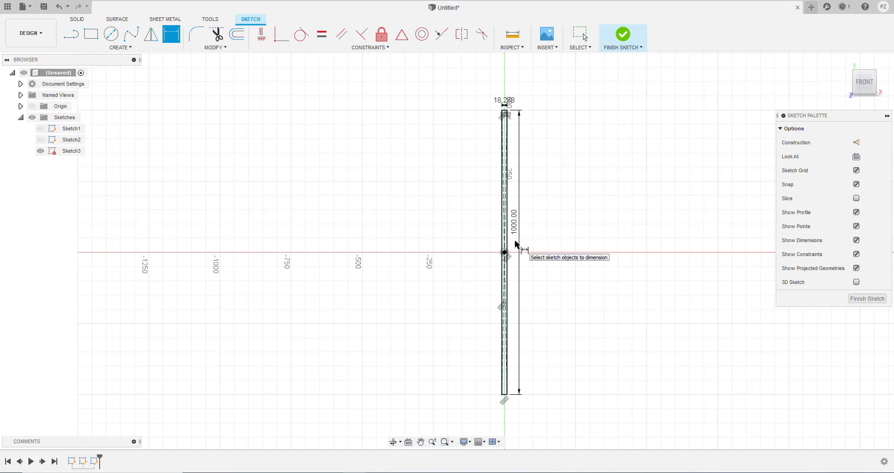
# Draw a horizontal centre rectangle on the origin, about 1500 mm long and 100 mm high, crossing the vertical one
pyautogui.click(91, 33)
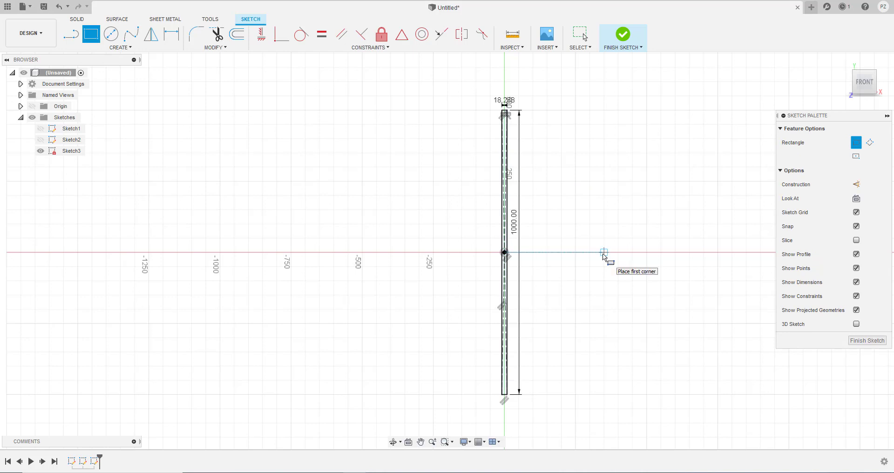
pyautogui.click(858, 159)
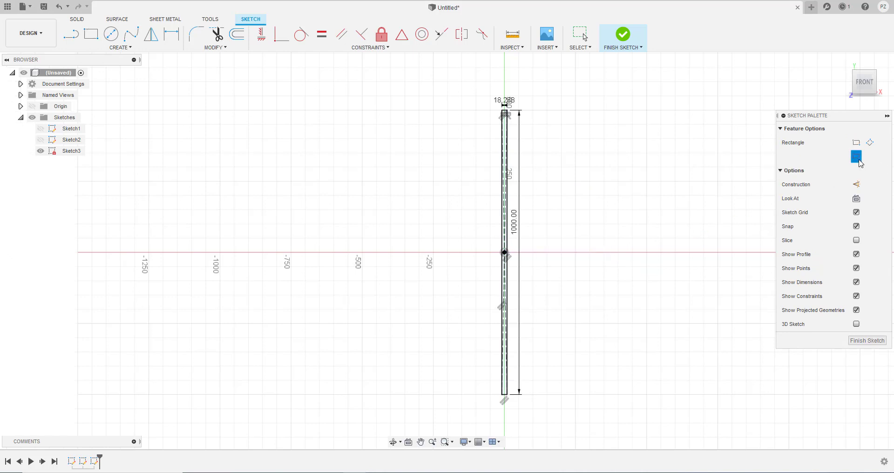
pyautogui.click(504, 253)
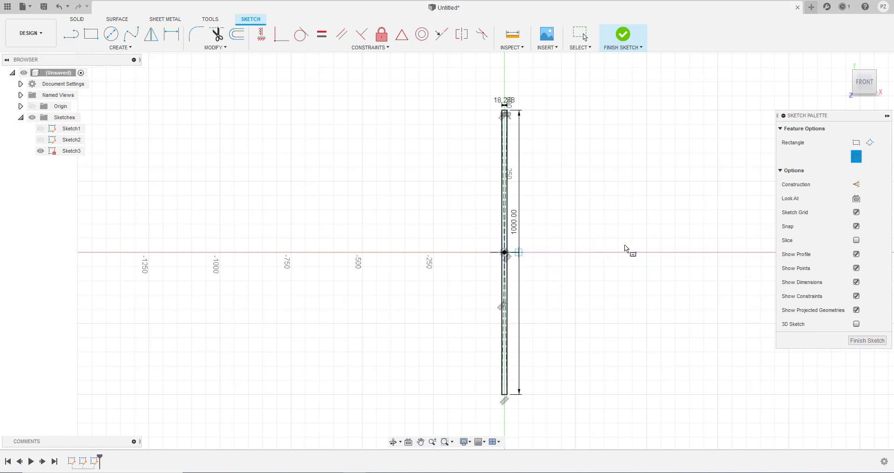
pyautogui.click(718, 239)
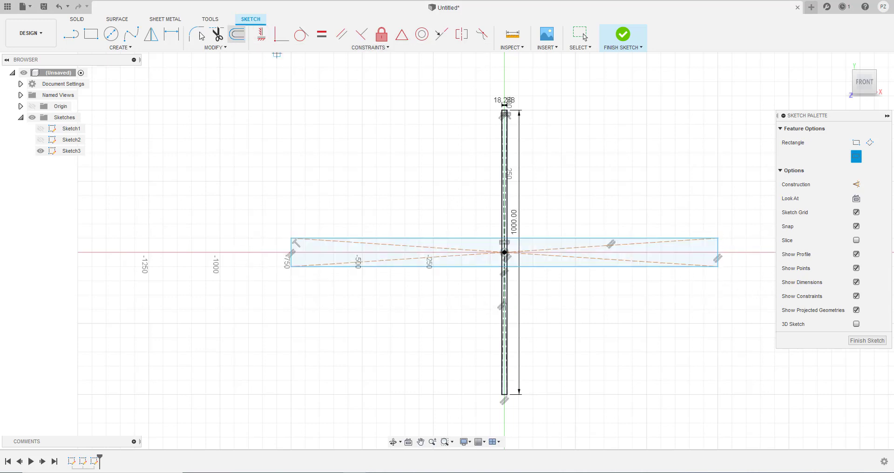
# Dimension the horizontal rectangle's upper edge and set its length to 1000 mm
pyautogui.click(172, 33)
pyautogui.click(555, 239)
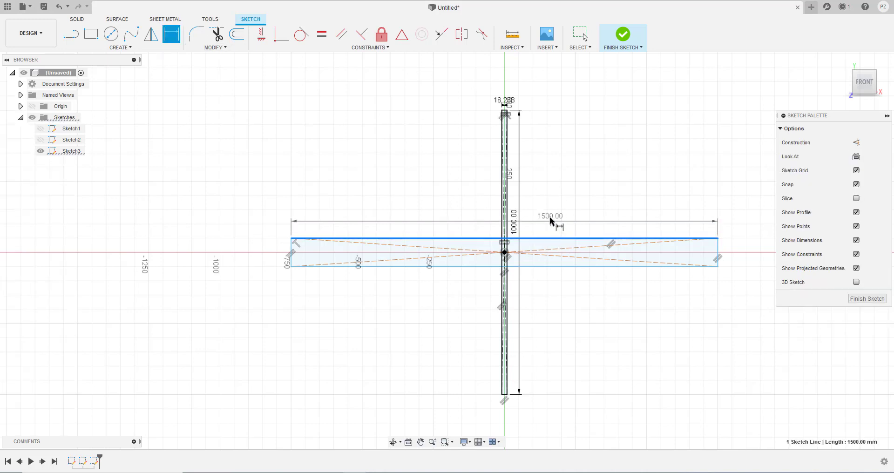
pyautogui.click(553, 219)
pyautogui.write('10')
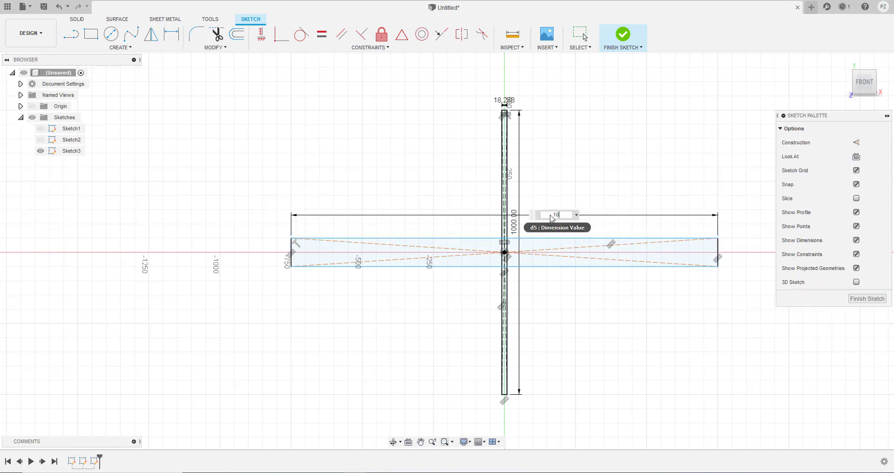
pyautogui.press('Return')
pyautogui.scroll(4, 682, 260)
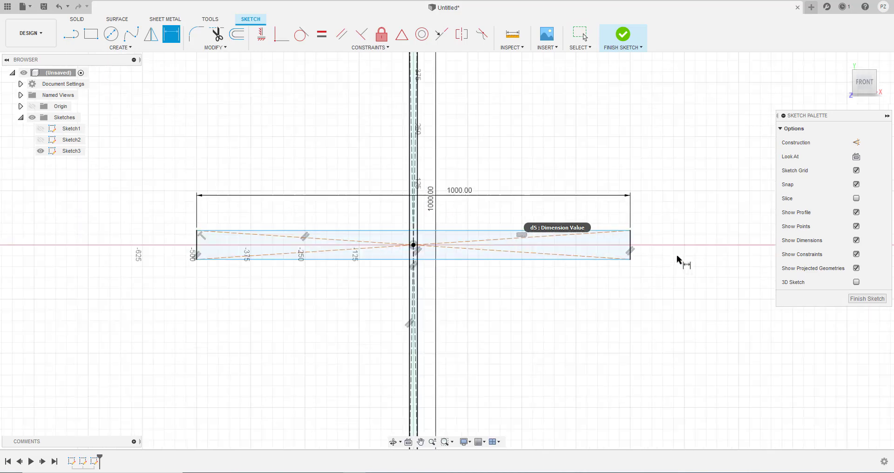
# Dimension the horizontal rectangle's short end and set its height to 19.05 mm
pyautogui.scroll(3, 641, 252)
pyautogui.click(585, 224)
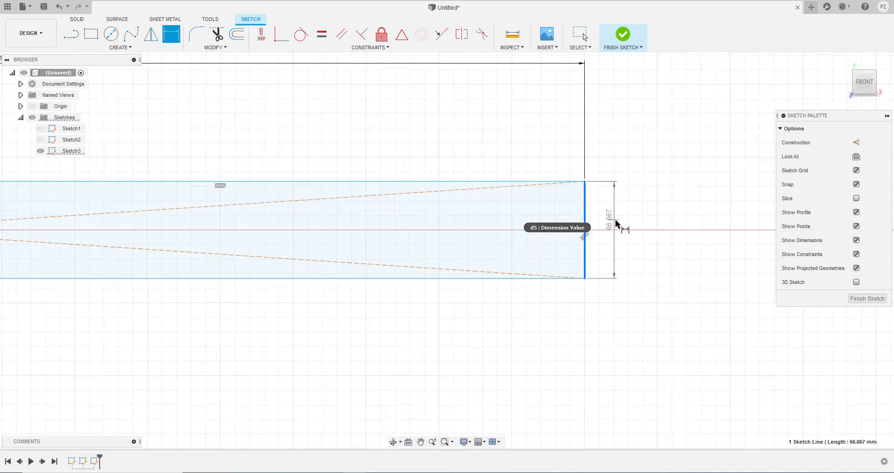
pyautogui.click(619, 224)
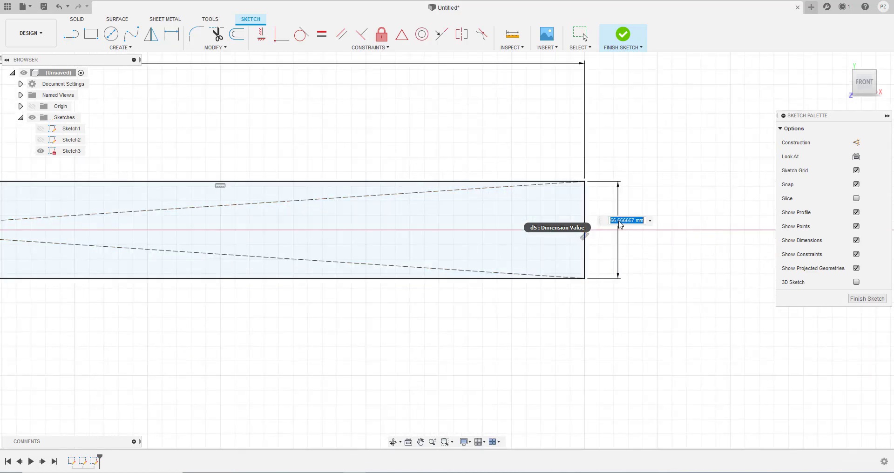
pyautogui.press('BackSpace')
pyautogui.press('Return')
pyautogui.scroll(-5, 529, 250)
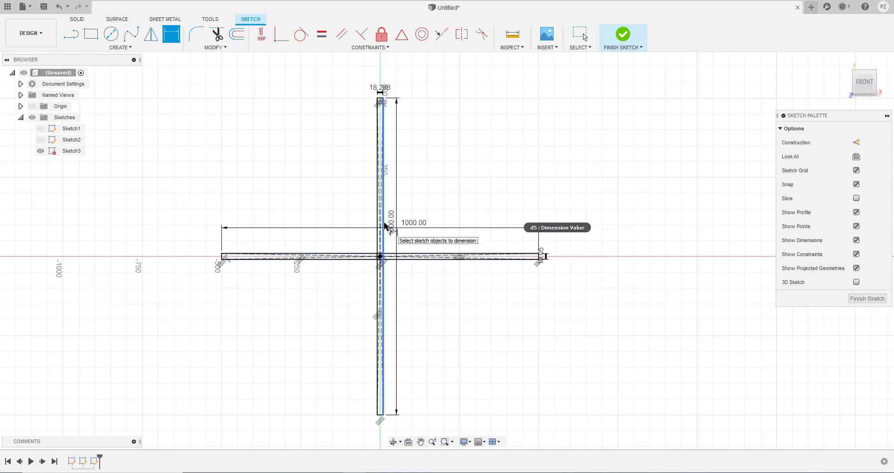
# Draw a 14.75 in diameter circle centred on the vertical rectangle's axis, about 300 mm above the origin
pyautogui.click(111, 33)
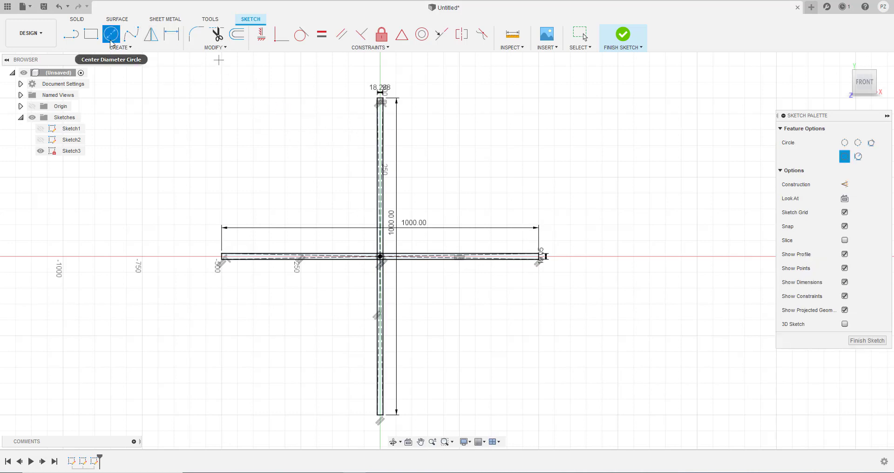
pyautogui.scroll(3, 371, 159)
pyautogui.scroll(2, 369, 158)
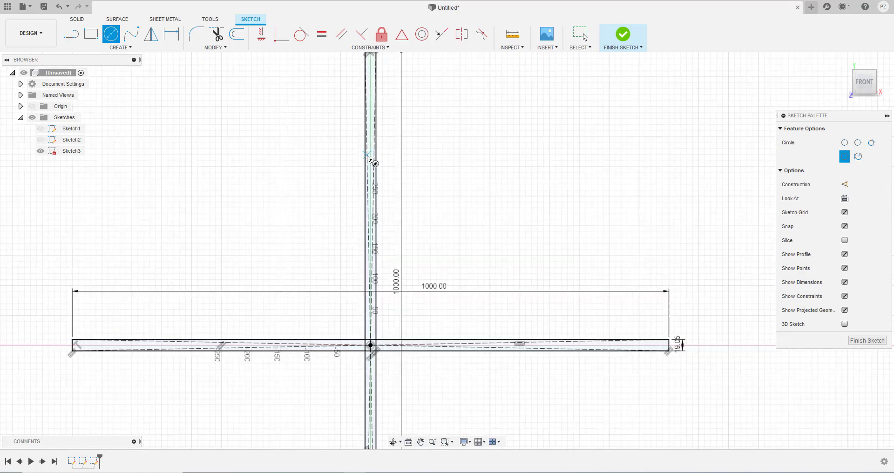
pyautogui.scroll(2, 368, 158)
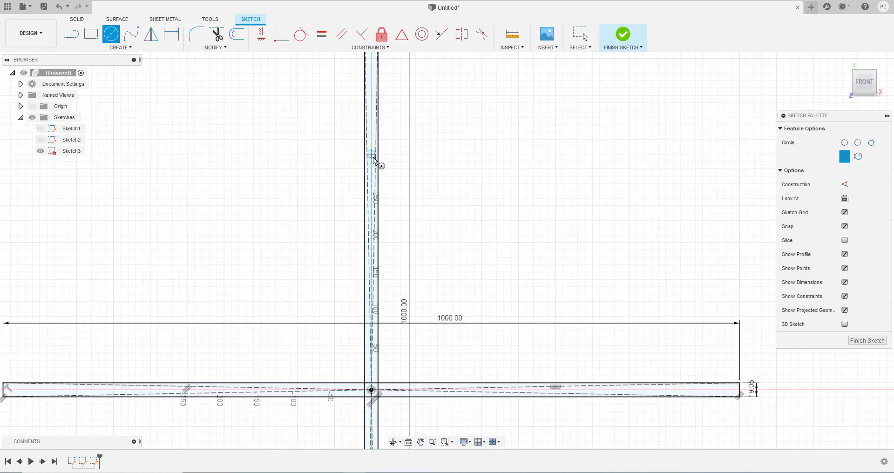
pyautogui.click(371, 390)
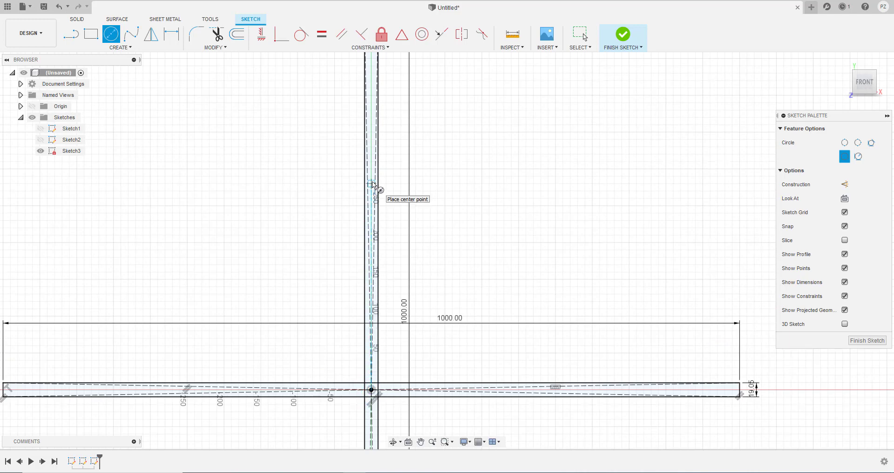
pyautogui.click(372, 169)
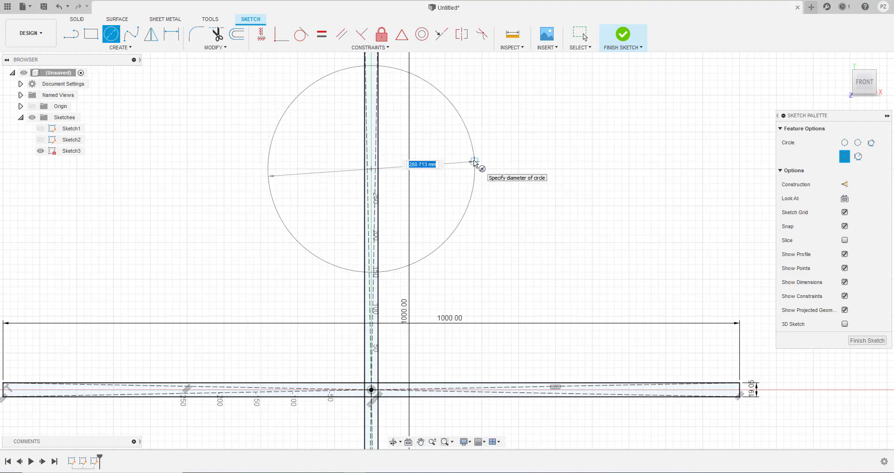
pyautogui.write('14')
pyautogui.press('Return')
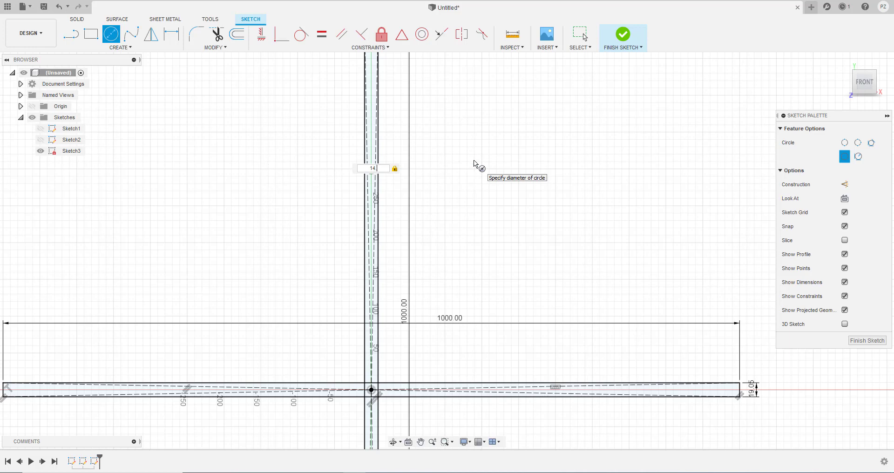
pyautogui.write('.75in')
pyautogui.press('Return')
pyautogui.press('Escape')
pyautogui.scroll(-2, 480, 168)
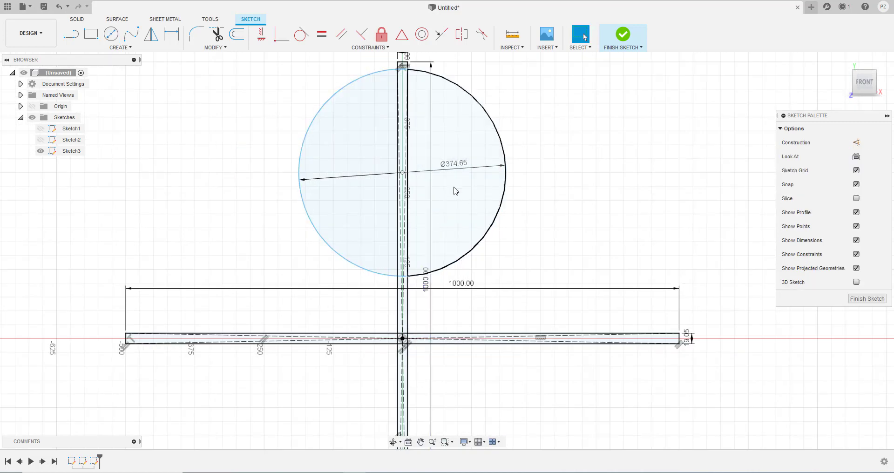
# Dimension the vertical distance from the circle's centre to the origin and set it to 10.5 in
pyautogui.click(171, 34)
pyautogui.scroll(3, 408, 196)
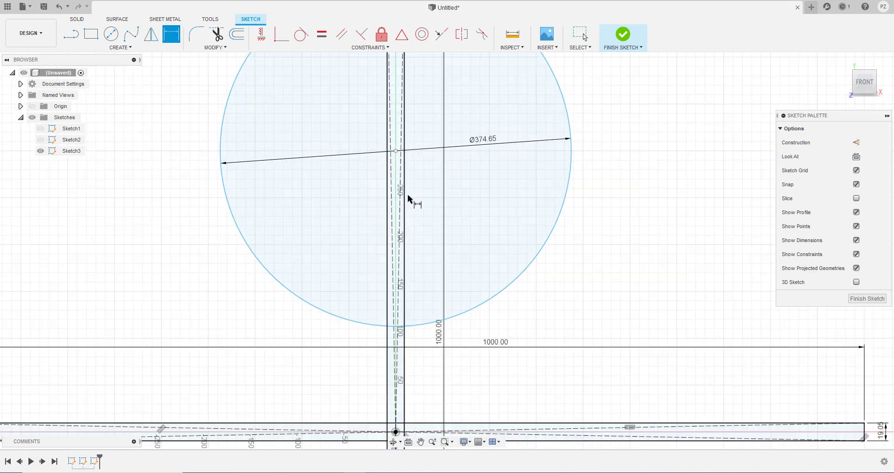
pyautogui.scroll(2, 406, 191)
pyautogui.click(393, 138)
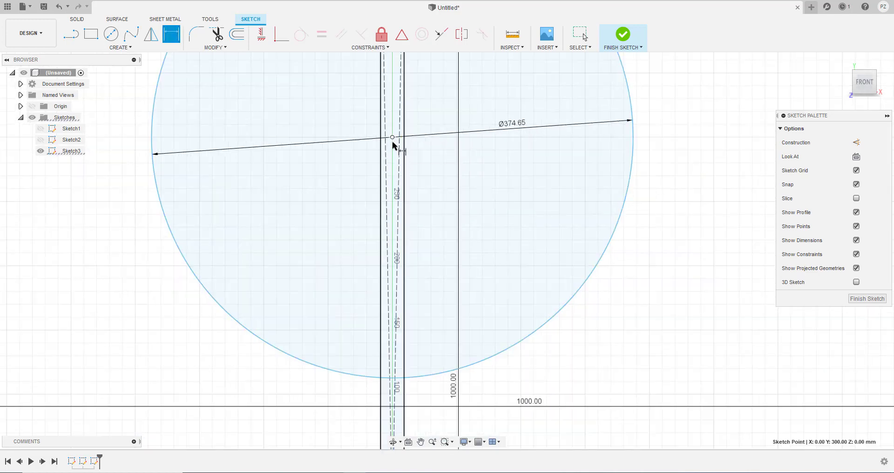
pyautogui.scroll(-3, 393, 145)
pyautogui.scroll(4, 421, 285)
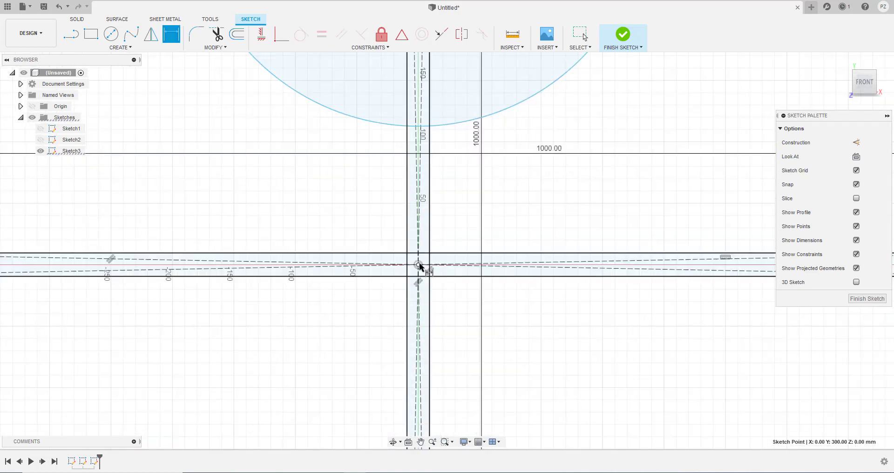
pyautogui.click(419, 264)
pyautogui.scroll(-4, 448, 234)
pyautogui.moveTo(488, 218); pyautogui.dragTo(475, 279, button='middle')
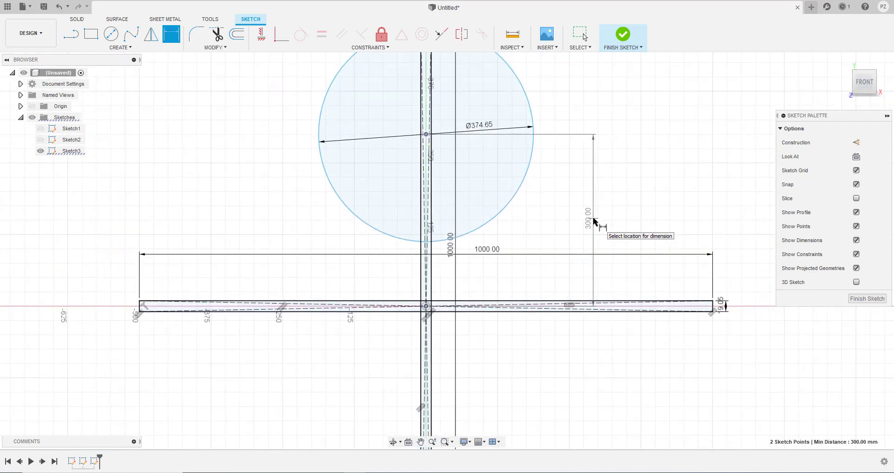
pyautogui.click(601, 222)
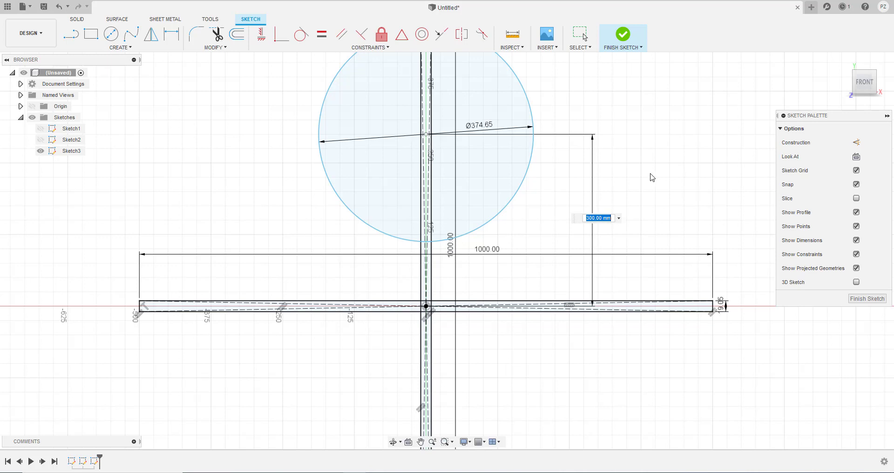
pyautogui.write('10.5in')
pyautogui.press('Return')
pyautogui.scroll(-1, 607, 188)
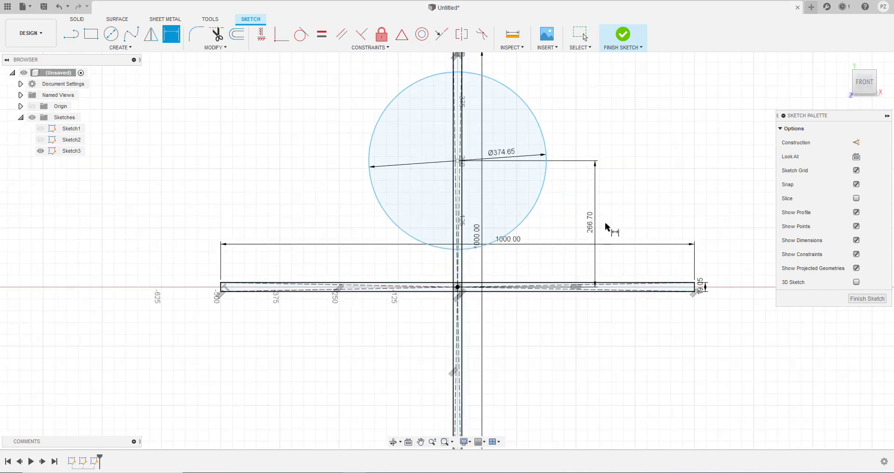
# Temporarily show Sketch1 to check the circle's placement, and set the circle centre's height above the origin to 12.5 in
pyautogui.click(41, 129)
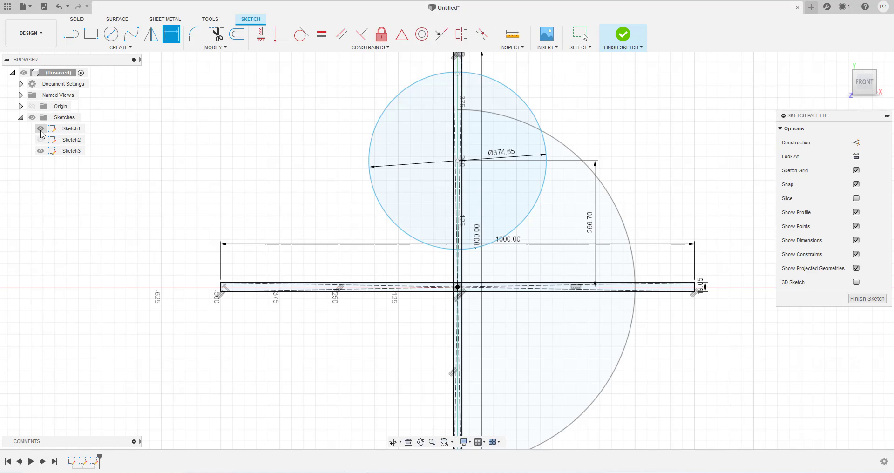
pyautogui.click(41, 130)
pyautogui.press('Escape')
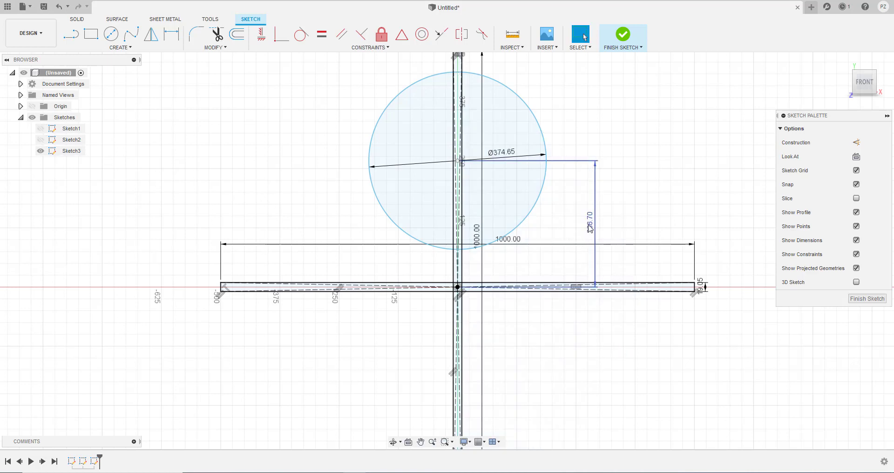
pyautogui.doubleClick(590, 226)
pyautogui.write('12')
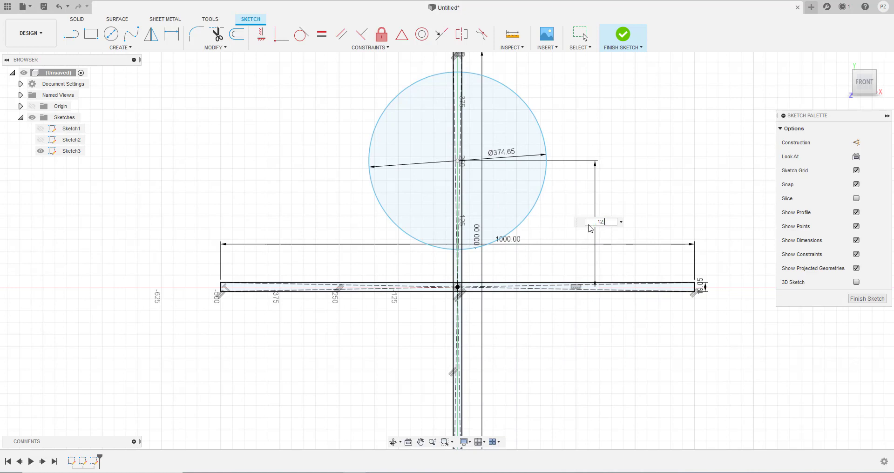
pyautogui.write('.5in')
pyautogui.press('Return')
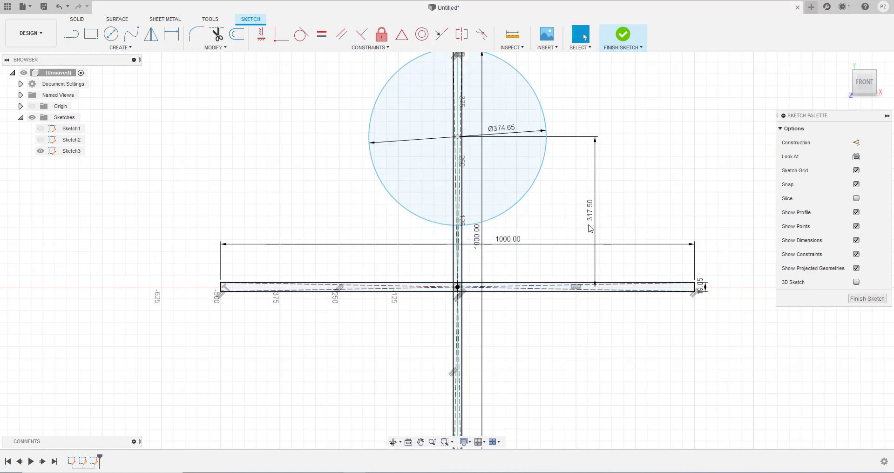
# Compare the circle with the temporarily shown Sketch1, and set its centre's height above the origin to 323.85 mm (12.75 in)
pyautogui.click(41, 128)
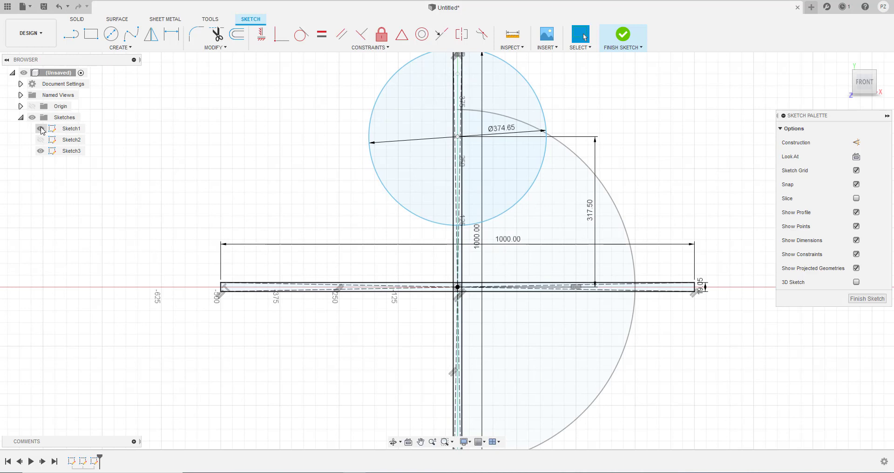
pyautogui.click(40, 129)
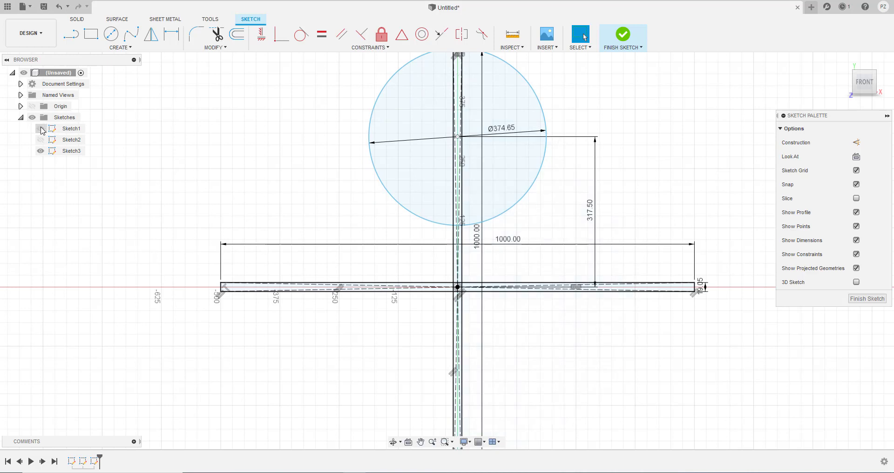
pyautogui.scroll(-2, 544, 260)
pyautogui.scroll(2, 567, 243)
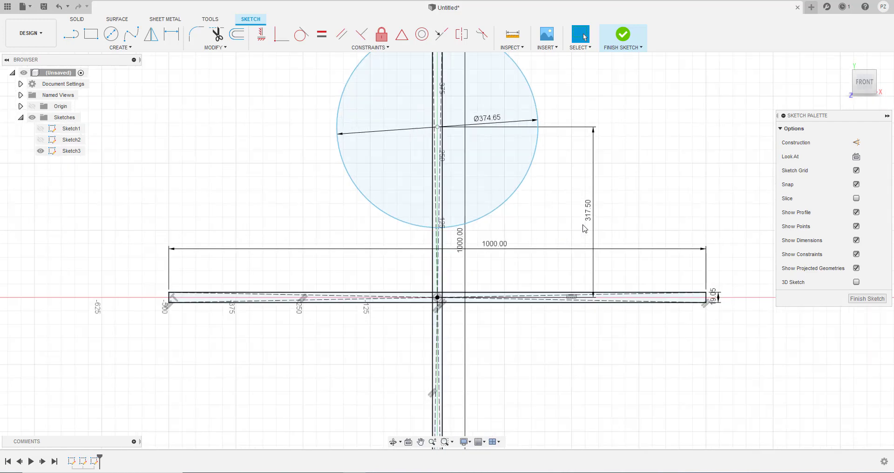
pyautogui.scroll(-3, 571, 238)
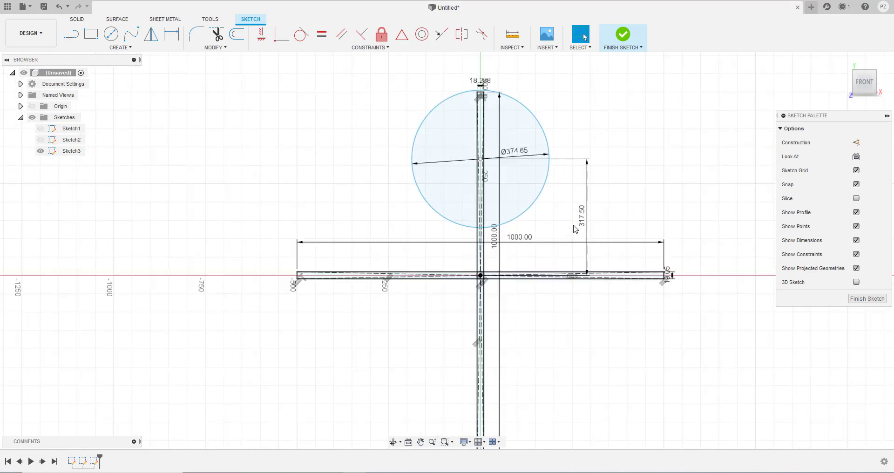
pyautogui.doubleClick(582, 218)
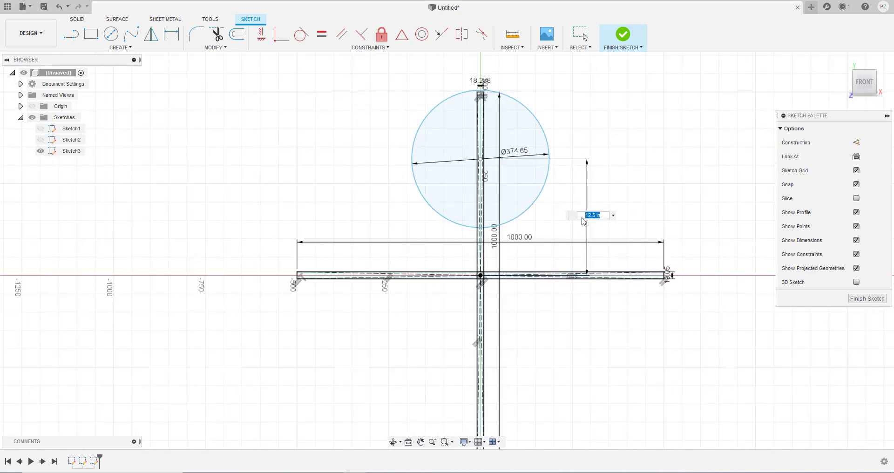
pyautogui.write('12')
pyautogui.press('Return')
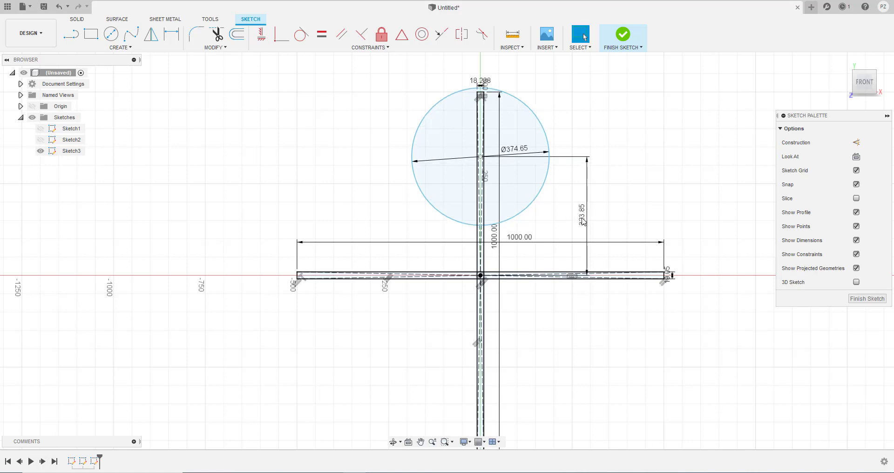
pyautogui.click(110, 41)
pyautogui.scroll(1, 454, 150)
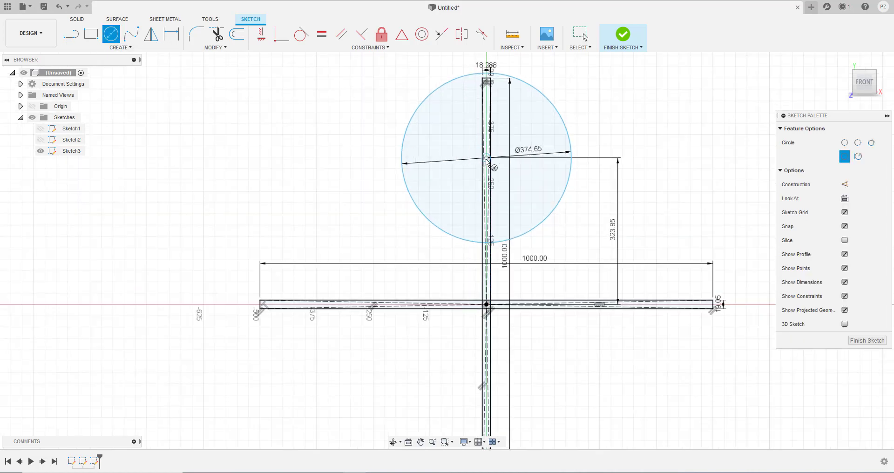
pyautogui.click(487, 158)
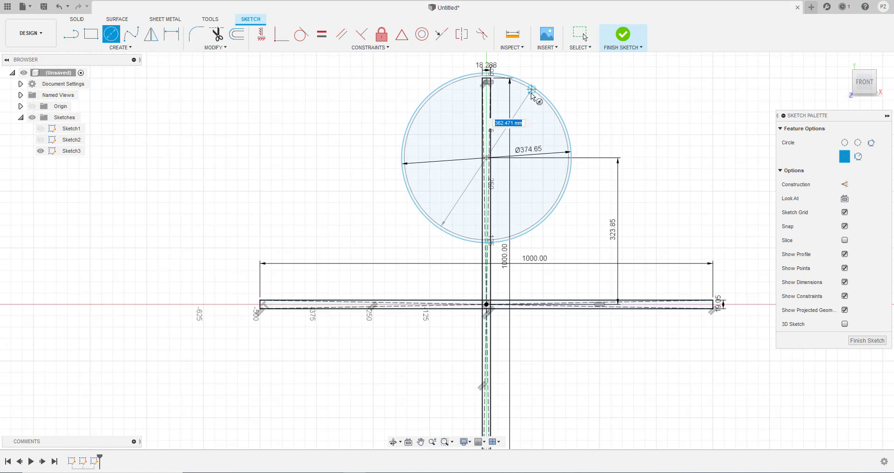
pyautogui.scroll(1, 533, 93)
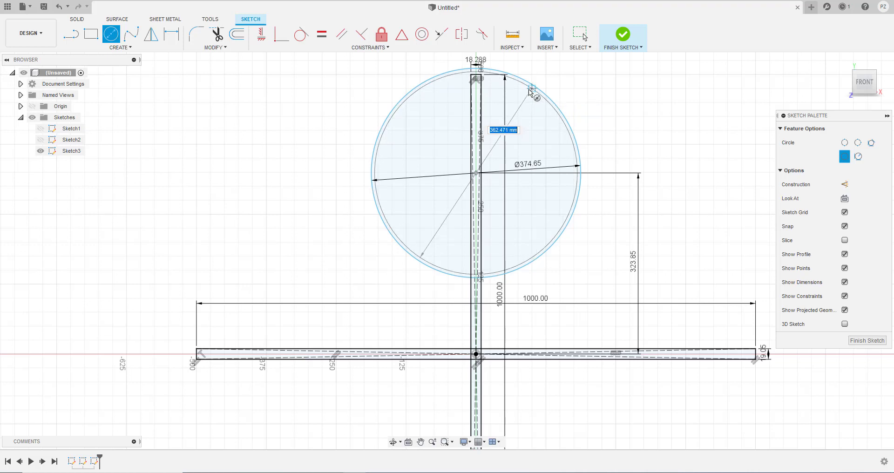
pyautogui.press('Escape')
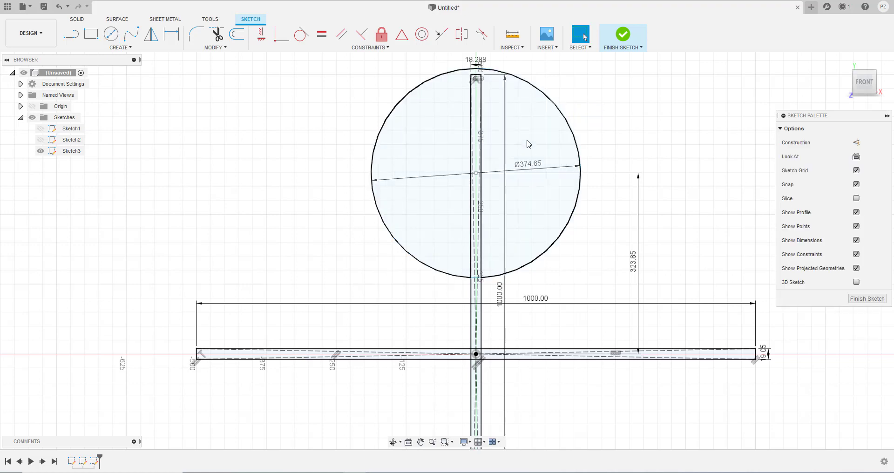
pyautogui.doubleClick(531, 166)
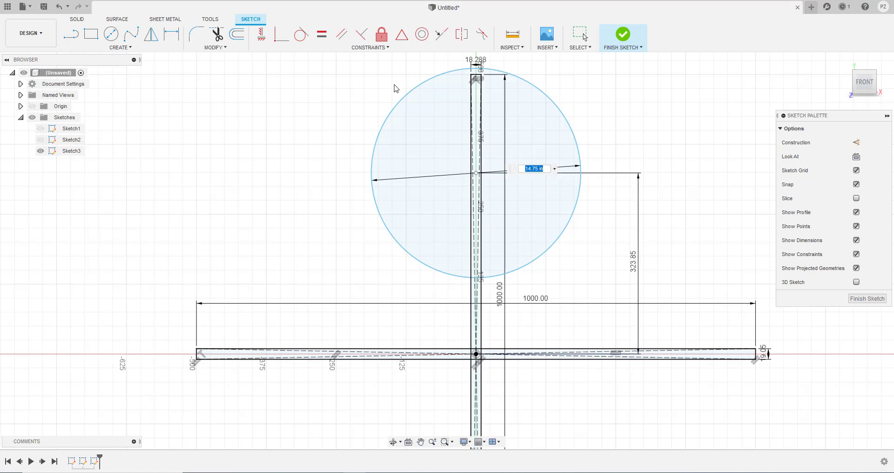
# Draw a 13.25 mm diameter circle centred on the existing large circle's centre point
pyautogui.click(111, 35)
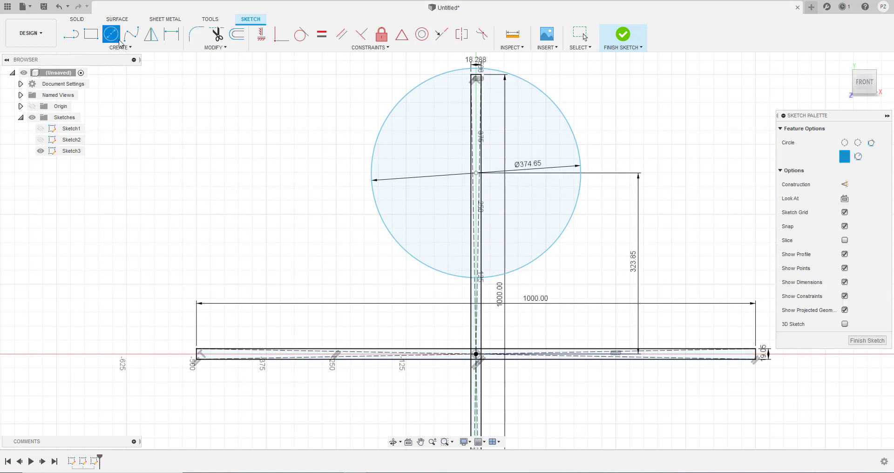
pyautogui.click(483, 171)
pyautogui.write('13.')
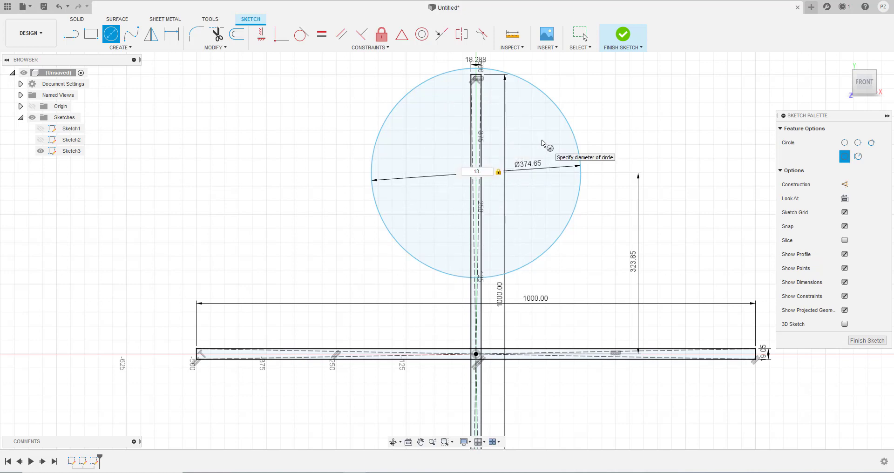
pyautogui.press('Return')
pyautogui.press('Escape')
# Set the small inner circle's diameter to 13.25 in (336.55 mm)
pyautogui.scroll(2, 478, 170)
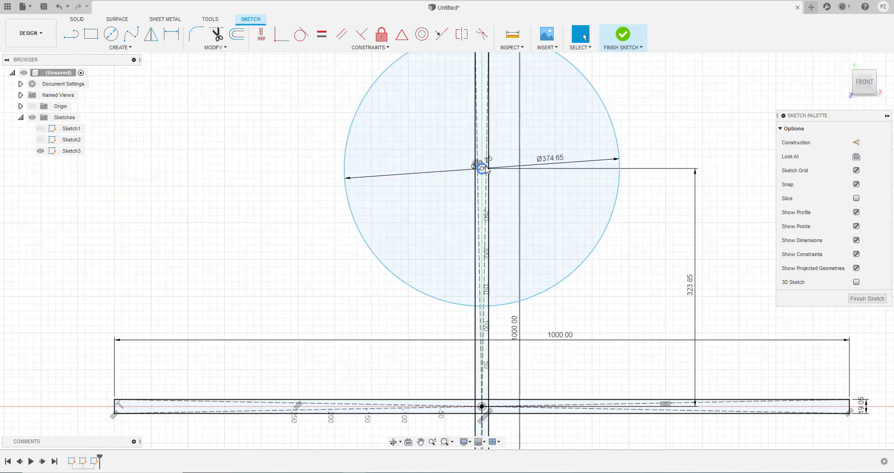
pyautogui.scroll(5, 486, 164)
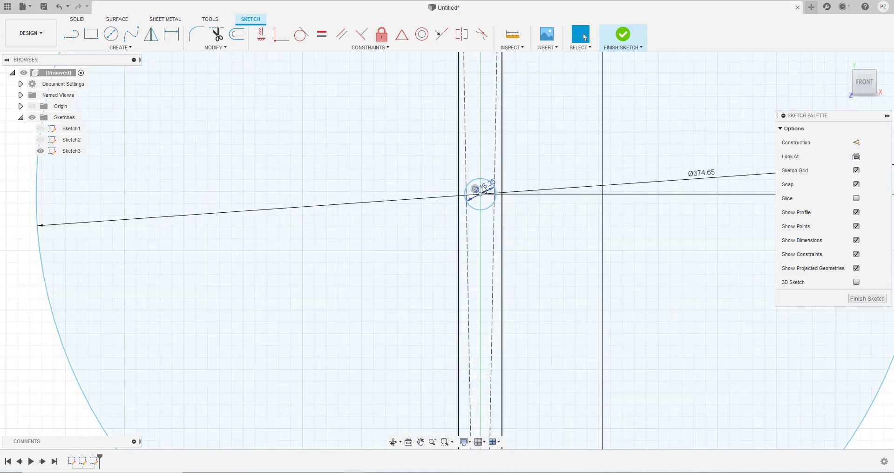
pyautogui.doubleClick(490, 194)
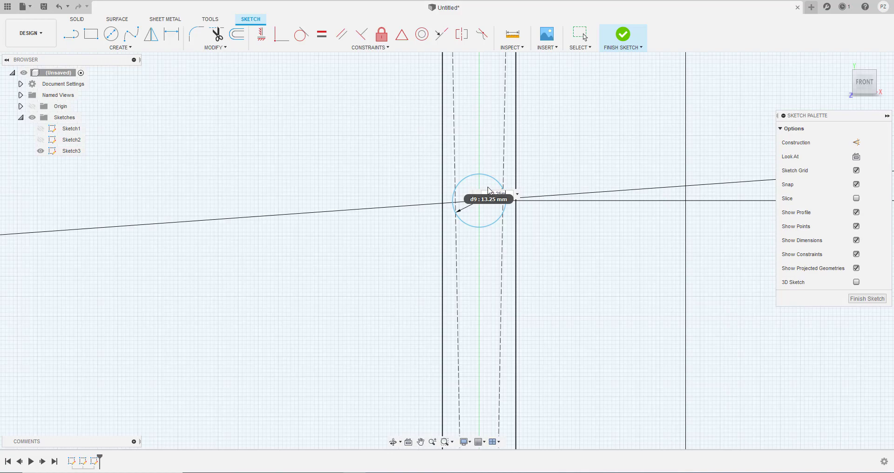
pyautogui.press('Return')
pyautogui.scroll(-5, 493, 187)
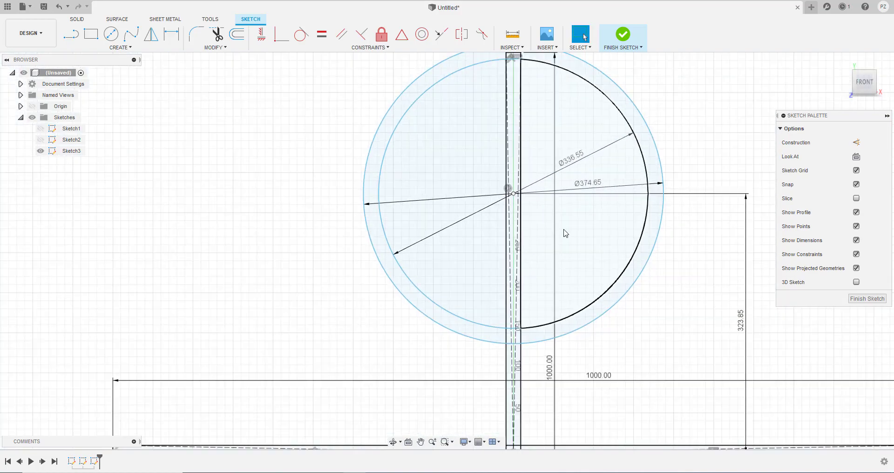
# Draw a 14.75 in diameter circle centred on the vertical bar's axis below the horizontal bar
pyautogui.scroll(-2, 565, 233)
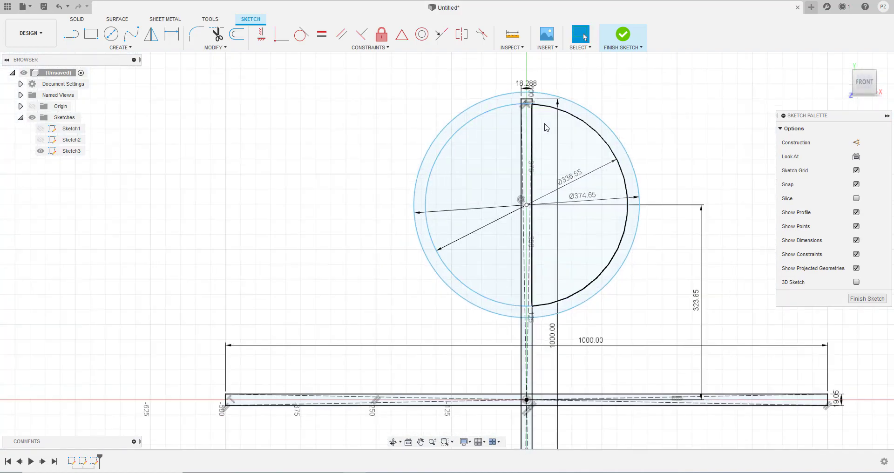
pyautogui.scroll(-2, 619, 311)
pyautogui.moveTo(637, 405); pyautogui.dragTo(618, 240, button='middle')
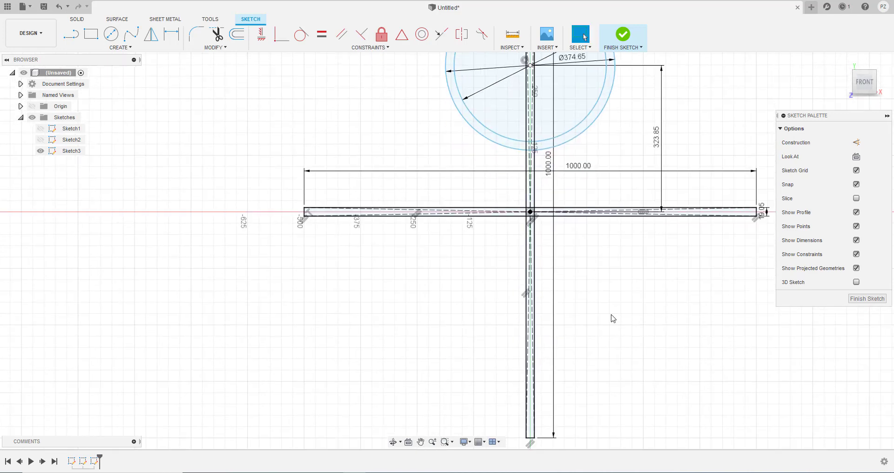
pyautogui.moveTo(611, 340)
pyautogui.mouseDown(button='middle')
pyautogui.moveTo(601, 345)
pyautogui.moveTo(589, 428)
pyautogui.moveTo(564, 254)
pyautogui.moveTo(477, 225)
pyautogui.mouseUp(button='middle')
pyautogui.click(111, 34)
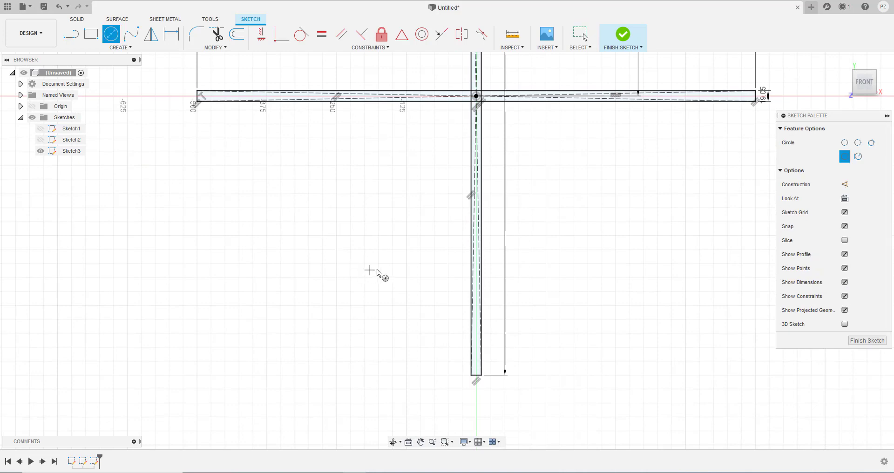
pyautogui.scroll(2, 373, 271)
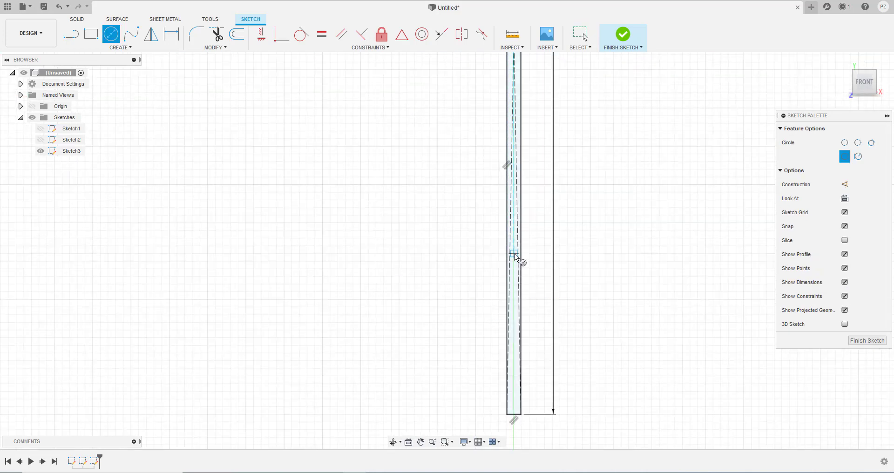
pyautogui.scroll(-1, 516, 270)
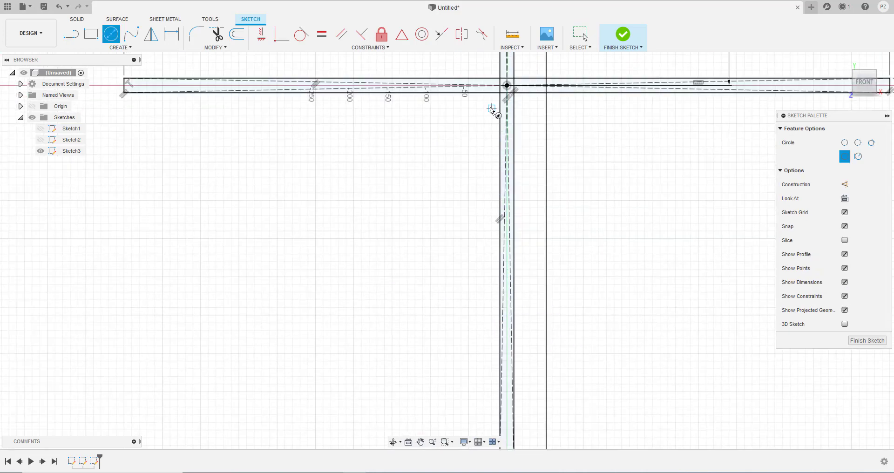
pyautogui.click(506, 339)
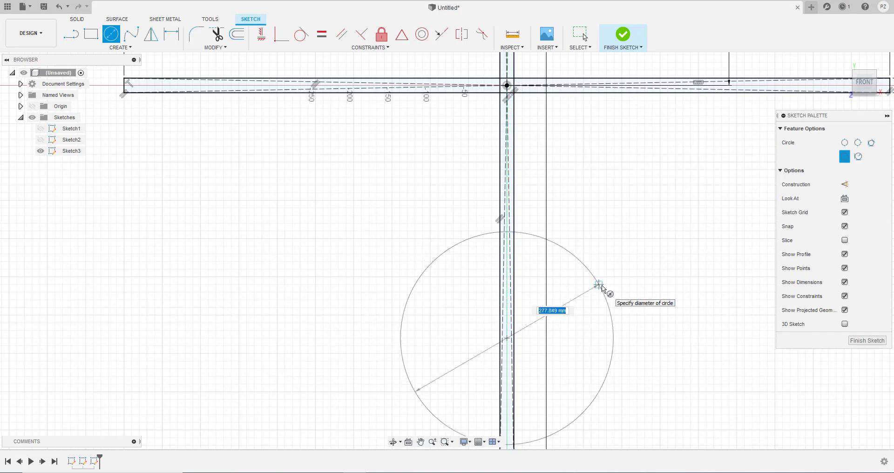
pyautogui.write('14.75in')
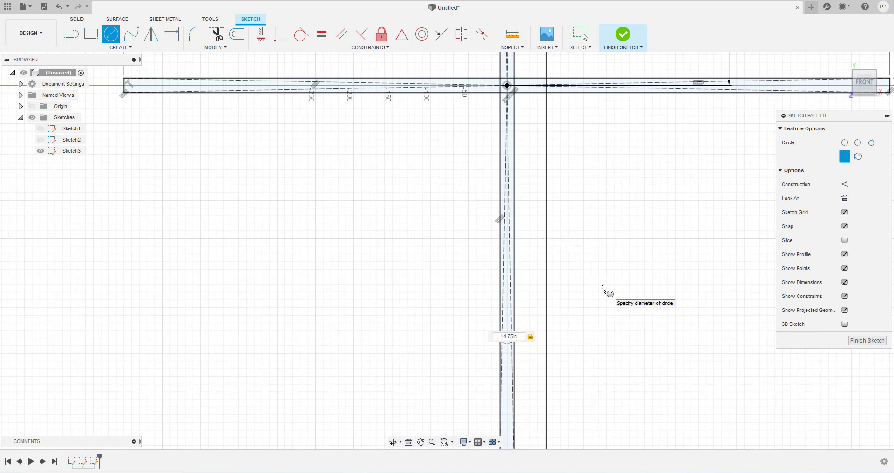
pyautogui.press('Return')
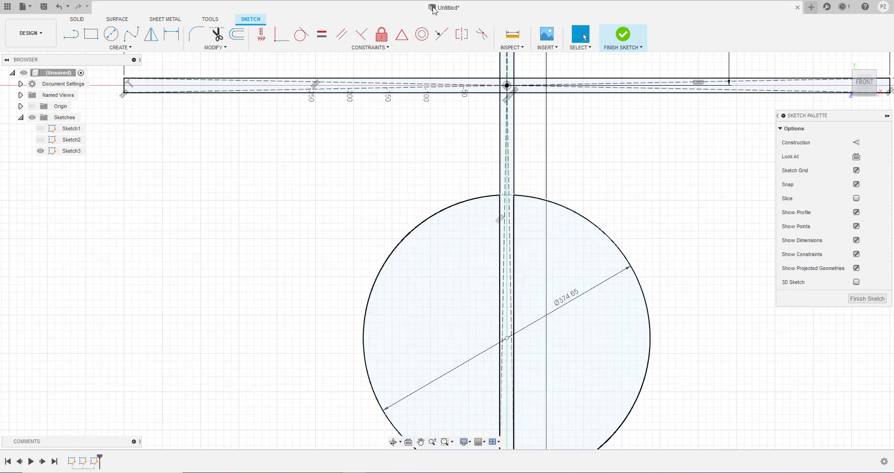
# Dimension the lower circle's centre 12.75 in below the origin
pyautogui.click(171, 33)
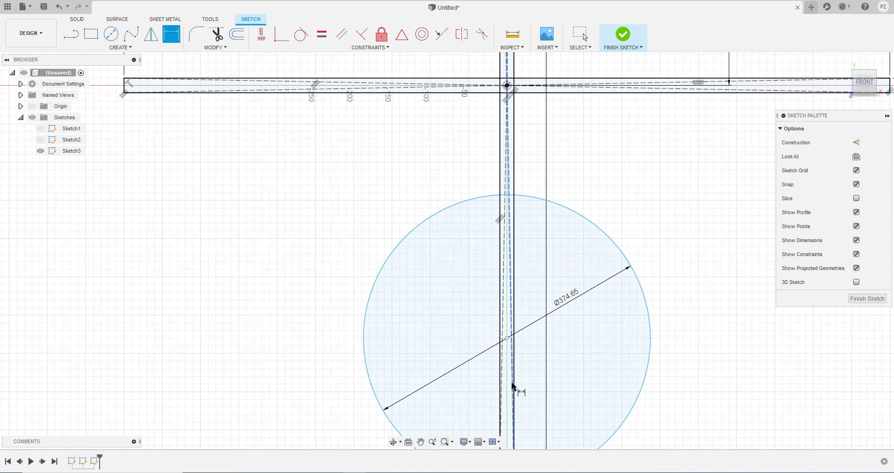
pyautogui.click(507, 339)
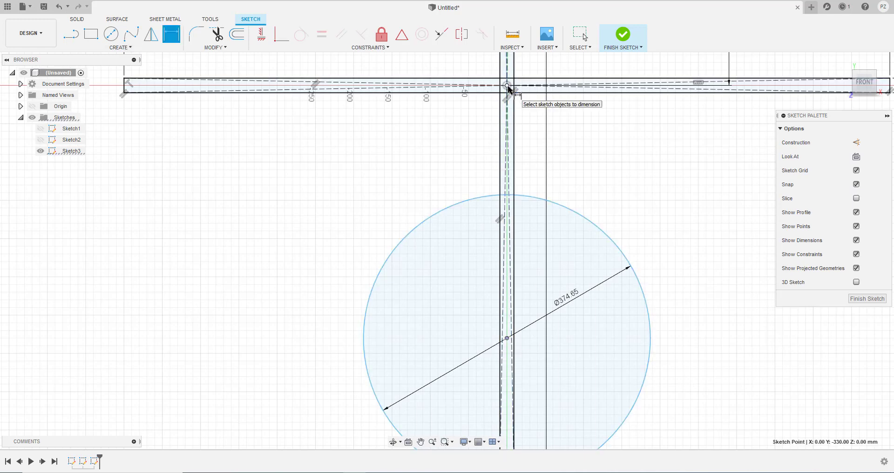
pyautogui.click(507, 86)
pyautogui.click(723, 236)
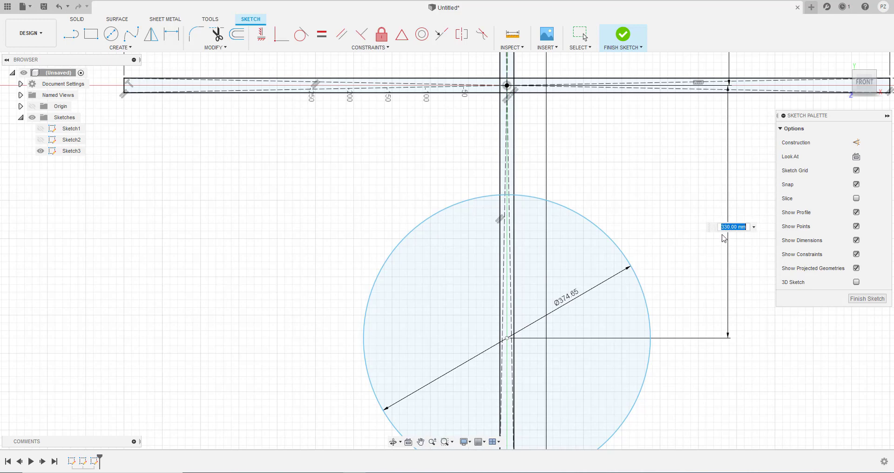
pyautogui.write('12.75in')
pyautogui.press('Return')
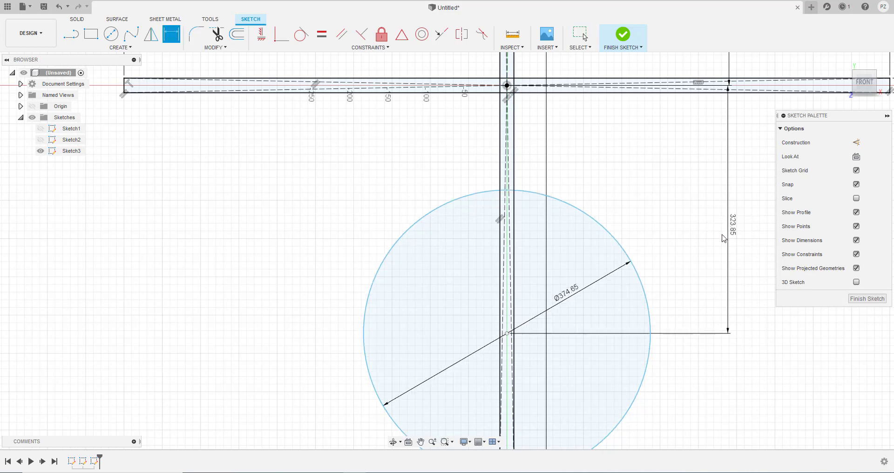
# Draw a 13.25 in diameter circle concentric with the lower 14.75 in circle
pyautogui.click(111, 34)
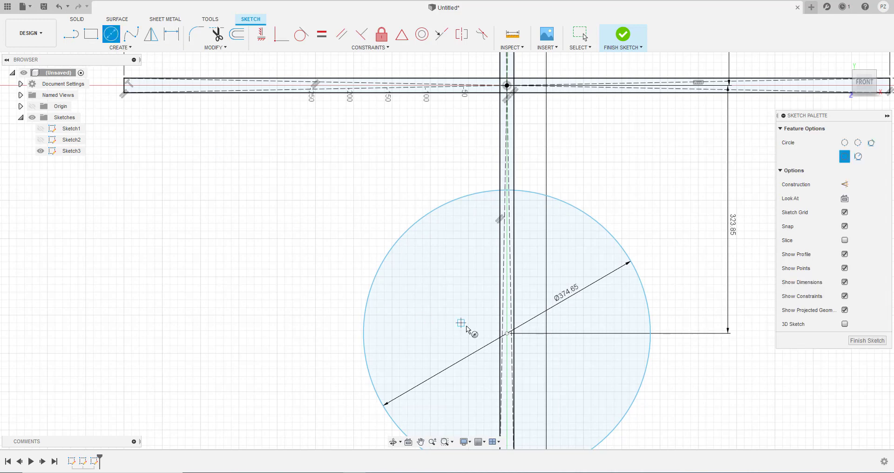
pyautogui.click(507, 333)
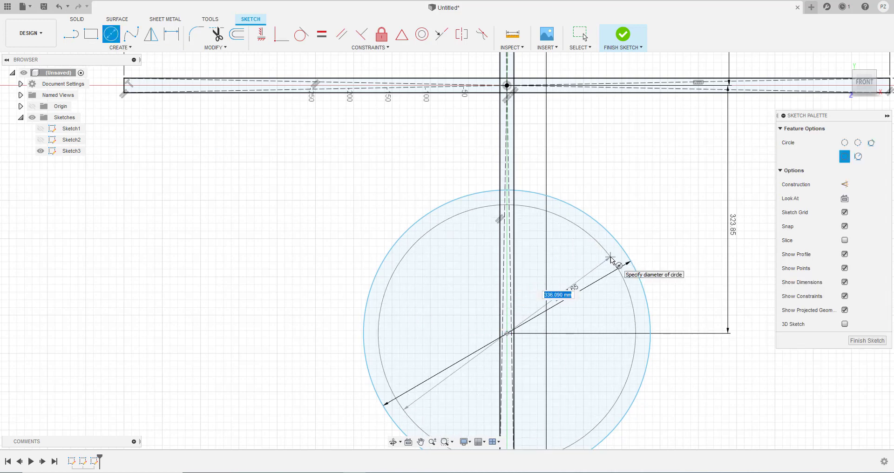
pyautogui.write('13.25in')
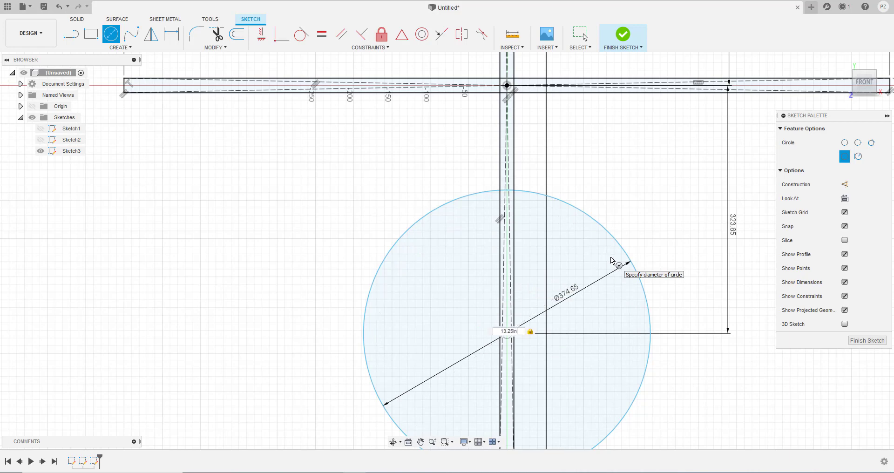
pyautogui.press('Tab')
pyautogui.press('Return')
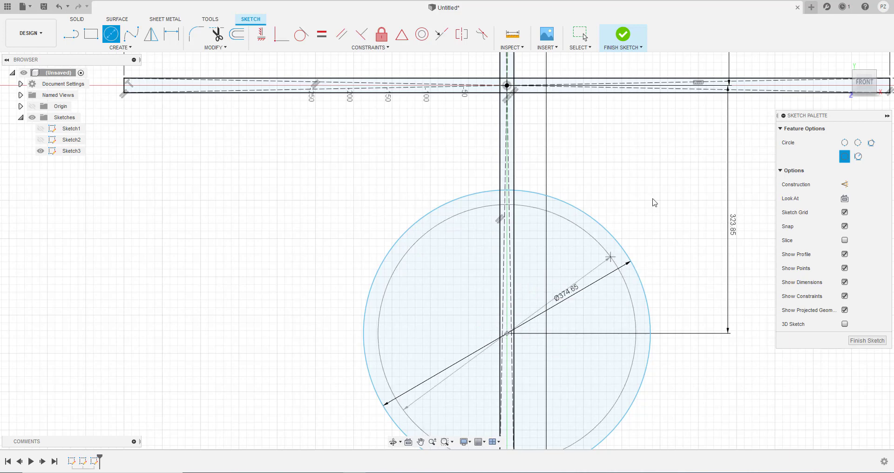
pyautogui.press('Escape')
# Examine the two circle pairs, the crossing bars and their dimensions across the whole sketch
pyautogui.scroll(-6, 652, 222)
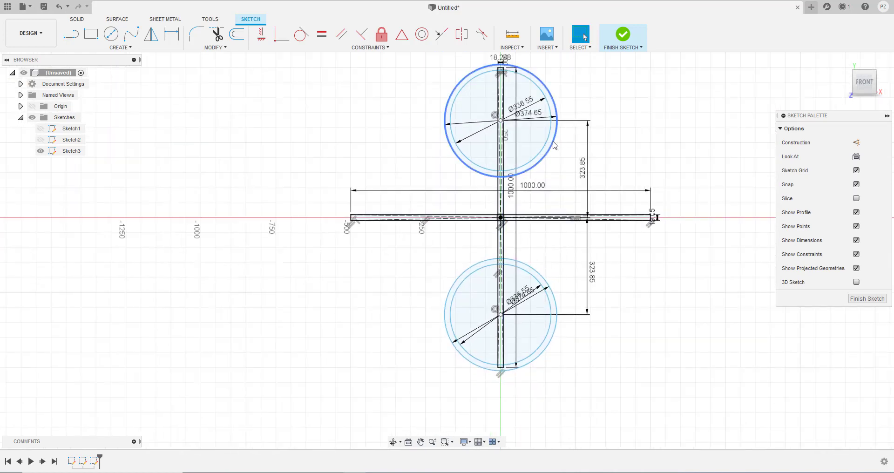
pyautogui.scroll(-1, 550, 157)
pyautogui.scroll(3, 508, 63)
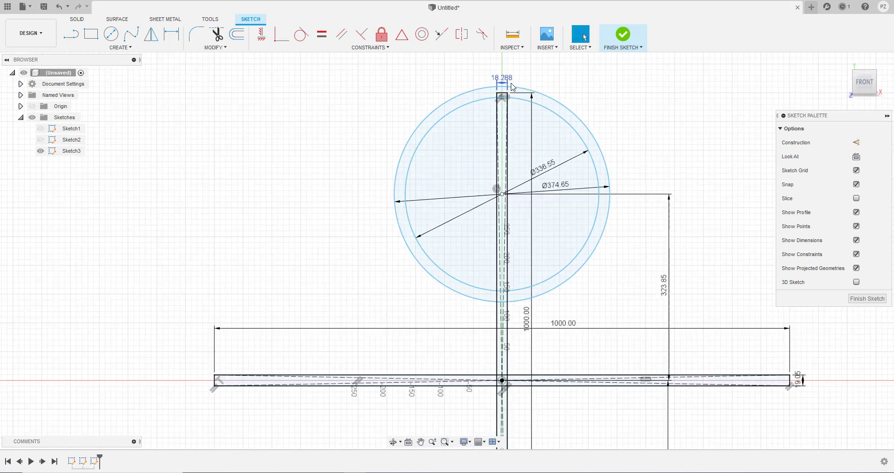
pyautogui.scroll(-2, 573, 239)
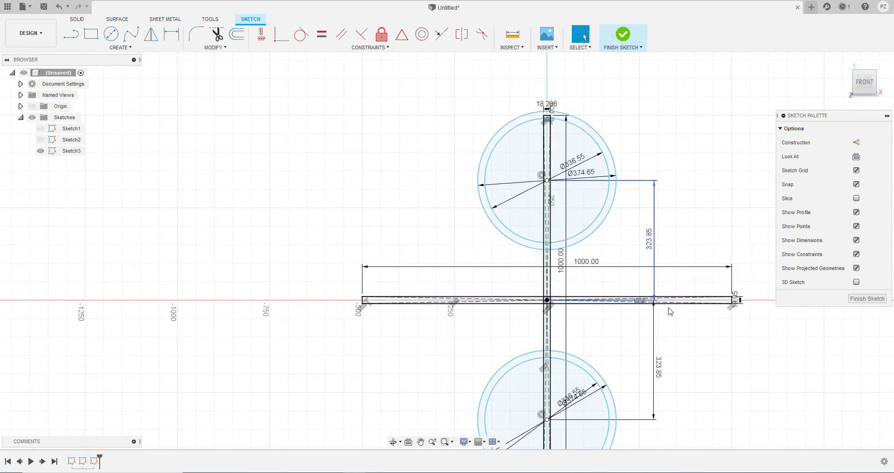
pyautogui.moveTo(612, 315)
pyautogui.mouseDown(button='middle')
pyautogui.moveTo(604, 214)
pyautogui.moveTo(583, 198)
pyautogui.moveTo(581, 235)
pyautogui.moveTo(531, 266)
pyautogui.mouseUp(button='middle')
pyautogui.scroll(-2, 580, 241)
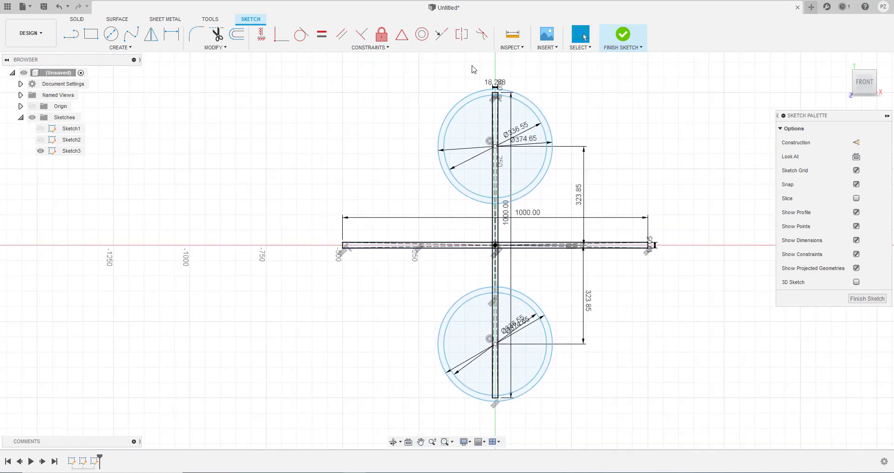
pyautogui.scroll(2, 482, 69)
pyautogui.scroll(-2, 530, 126)
pyautogui.moveTo(541, 211); pyautogui.dragTo(541, 211, button='middle')
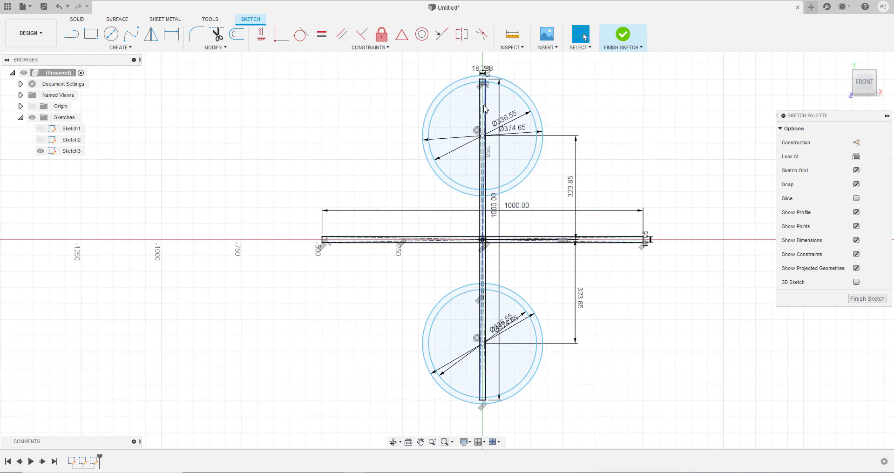
# Try to delete the bar geometry selected around the central intersection, and undo the deletion
pyautogui.scroll(10, 487, 238)
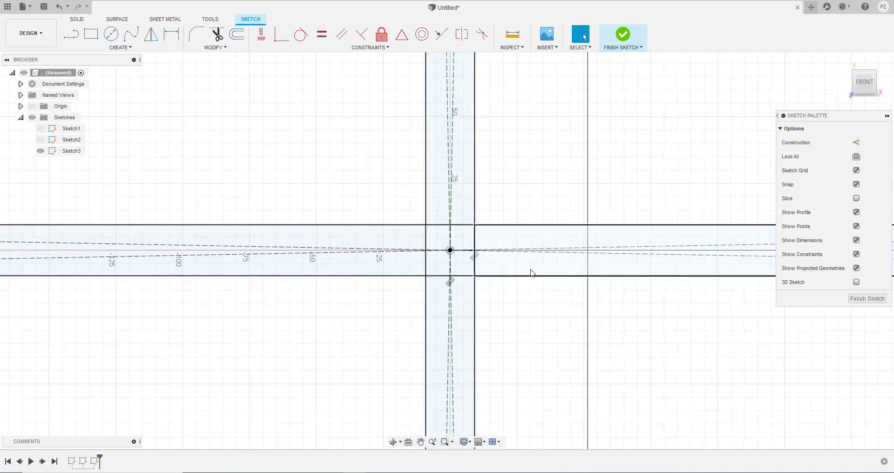
pyautogui.moveTo(530, 270); pyautogui.dragTo(357, 234)
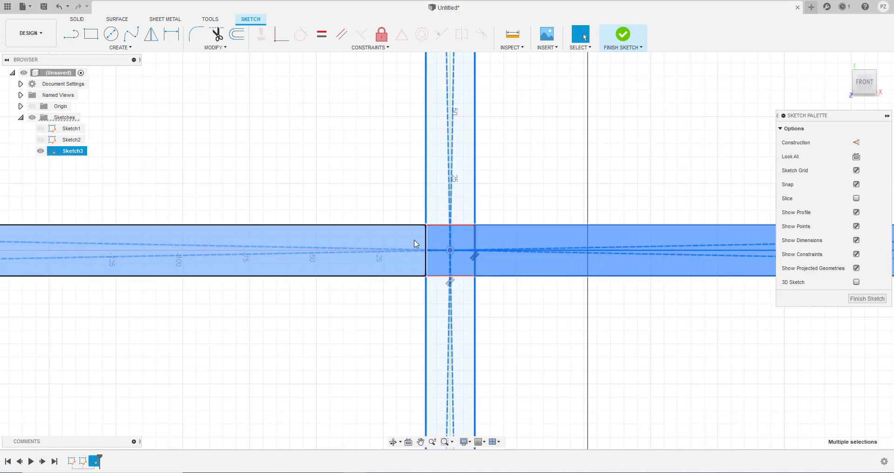
pyautogui.press('Delete')
pyautogui.scroll(-8, 424, 248)
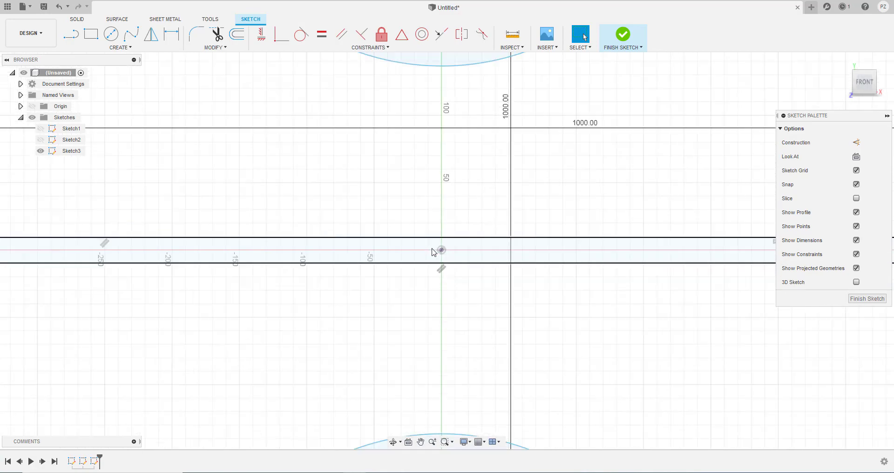
pyautogui.click(58, 6)
pyautogui.scroll(-3, 416, 116)
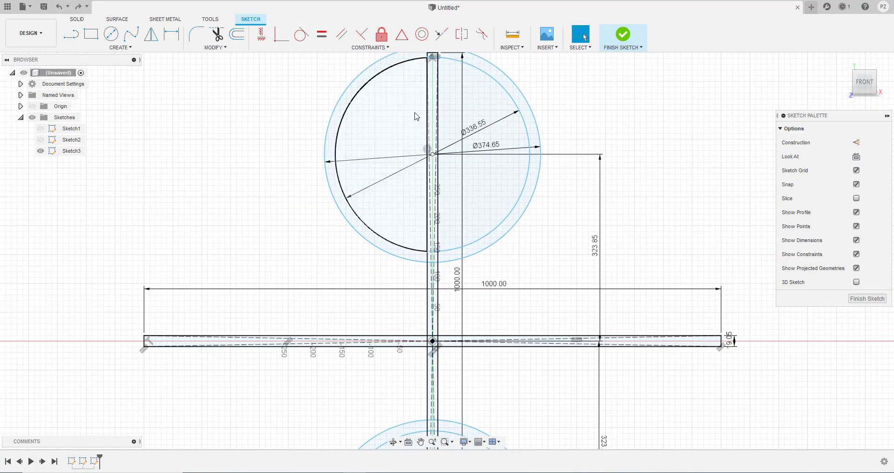
# Trim the upper inner circle's arc between the vertical bar's edges and the bar's end protruding above that circle
pyautogui.scroll(5, 425, 168)
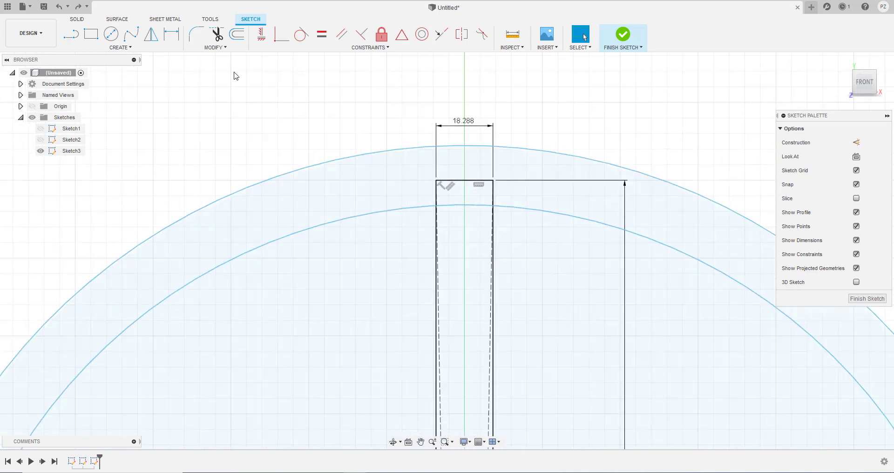
pyautogui.click(217, 34)
pyautogui.click(476, 203)
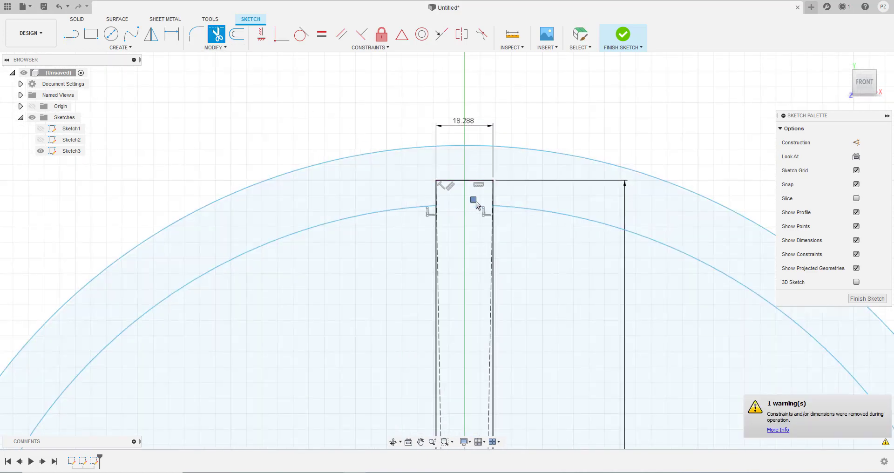
pyautogui.click(477, 186)
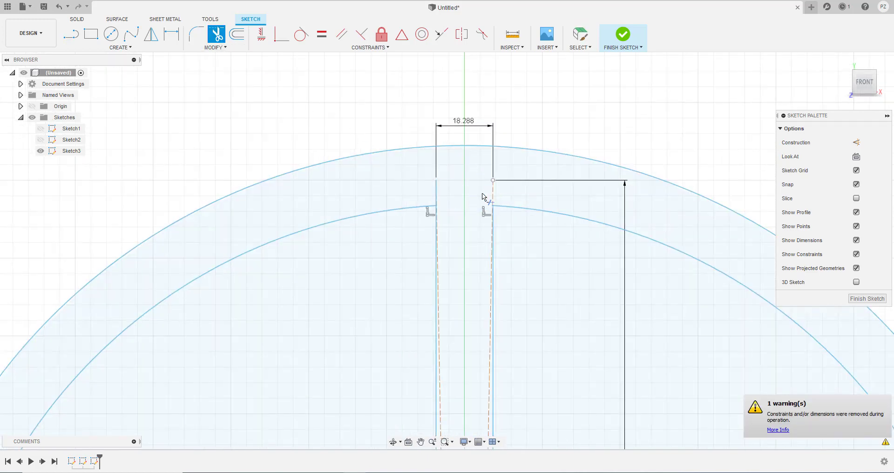
pyautogui.click(436, 194)
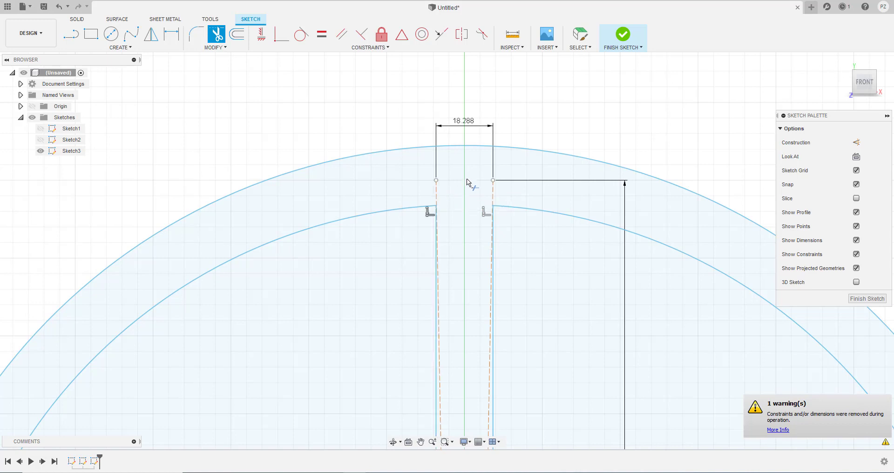
pyautogui.click(438, 194)
pyautogui.click(493, 195)
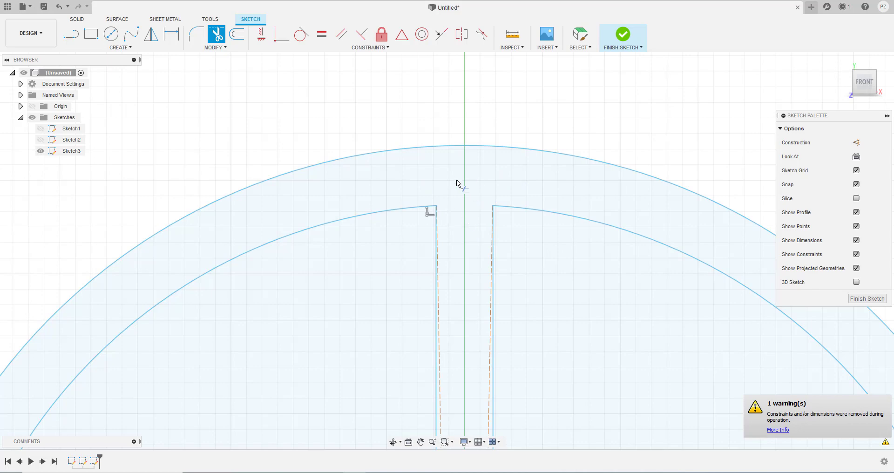
# Trim the vertical bar's edges, circle arcs and diagonal construction lines where the bar crosses the bottom of the upper ring
pyautogui.scroll(-4, 449, 186)
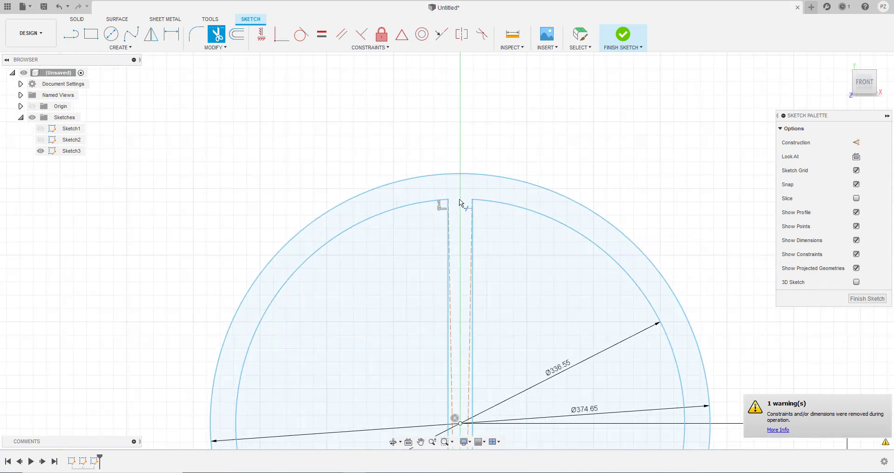
pyautogui.moveTo(464, 254); pyautogui.dragTo(462, 154, button='middle')
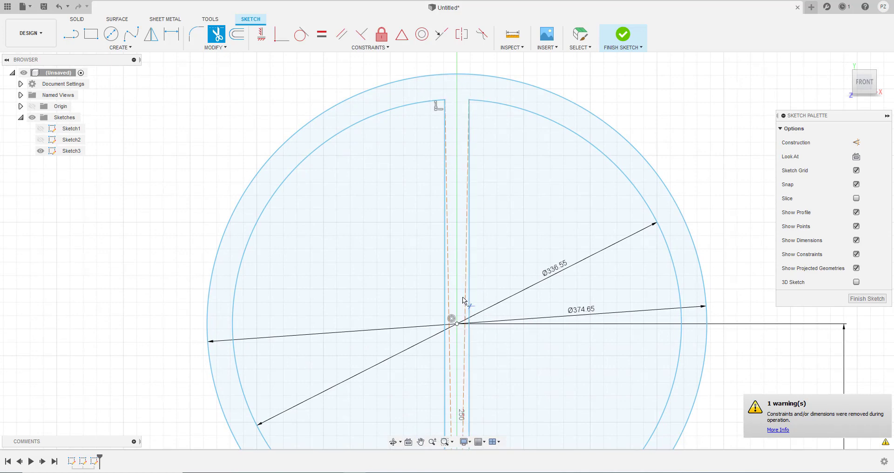
pyautogui.moveTo(461, 281); pyautogui.dragTo(450, 129, button='middle')
pyautogui.moveTo(455, 250); pyautogui.dragTo(453, 160, button='middle')
pyautogui.scroll(5, 455, 293)
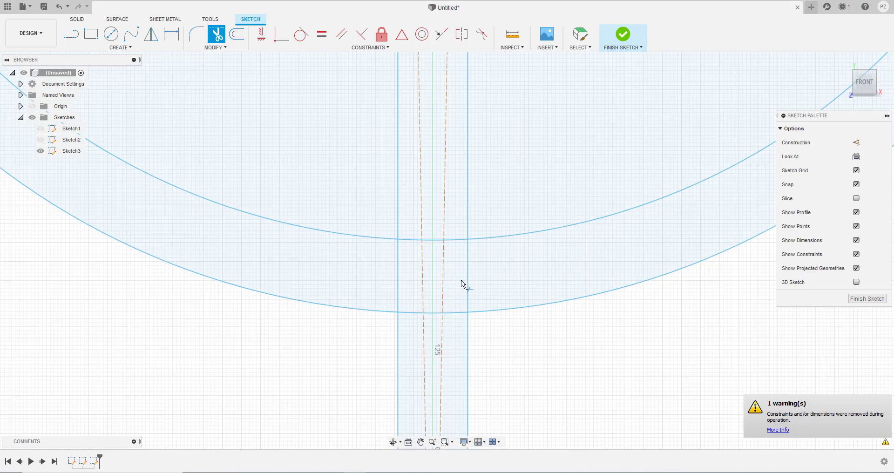
pyautogui.click(469, 288)
pyautogui.click(449, 239)
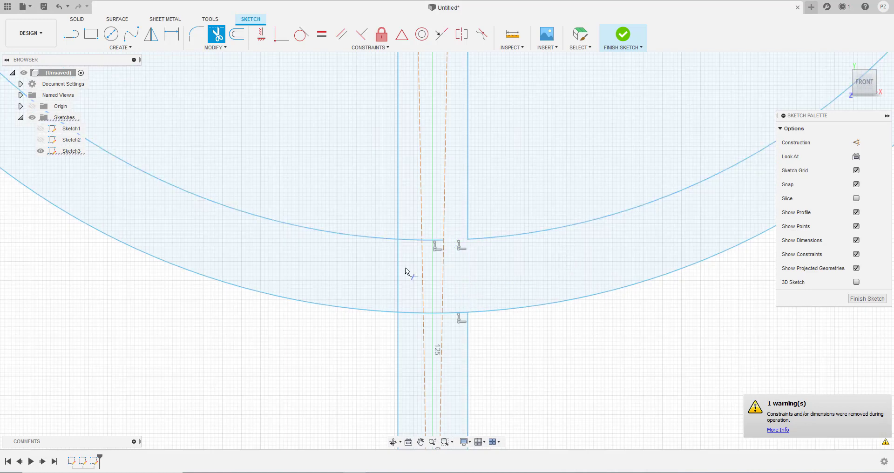
pyautogui.click(409, 265)
pyautogui.click(413, 240)
pyautogui.click(429, 313)
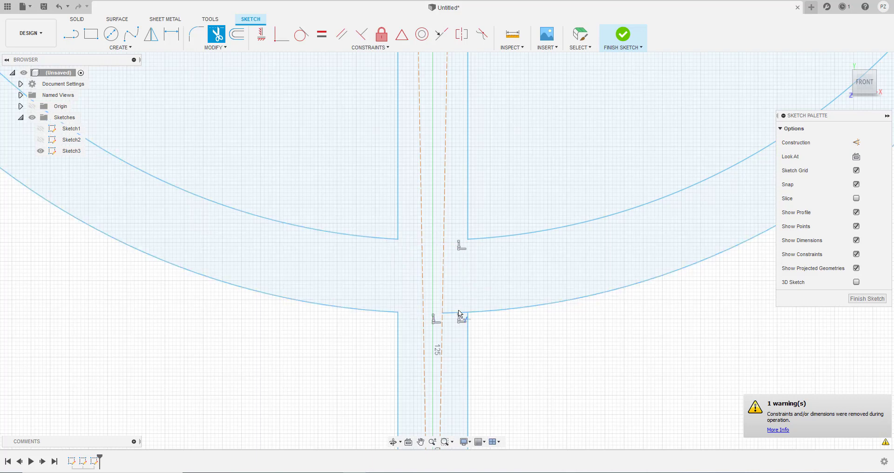
pyautogui.click(443, 298)
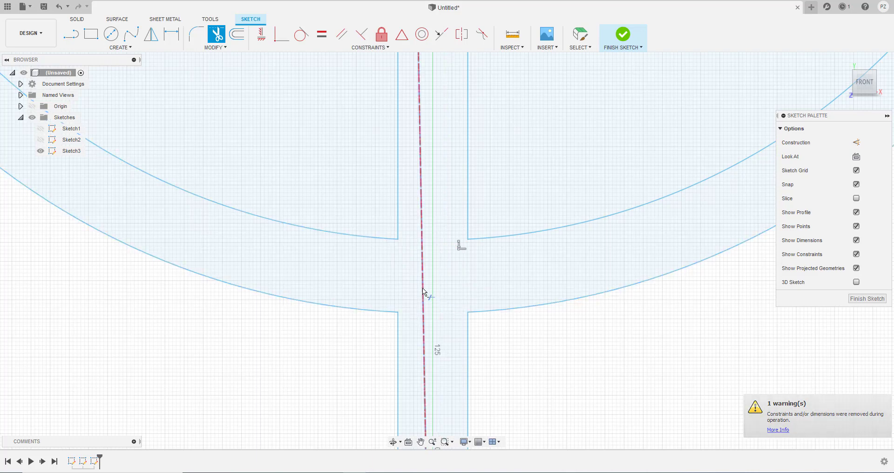
pyautogui.click(422, 288)
# Trim the edges and remaining construction lines inside the central intersection of the horizontal and vertical bars
pyautogui.scroll(-1, 432, 302)
pyautogui.scroll(-3, 432, 300)
pyautogui.moveTo(433, 313); pyautogui.dragTo(432, 207, button='middle')
pyautogui.moveTo(426, 251); pyautogui.dragTo(425, 163, button='middle')
pyautogui.scroll(2, 429, 252)
pyautogui.scroll(3, 431, 263)
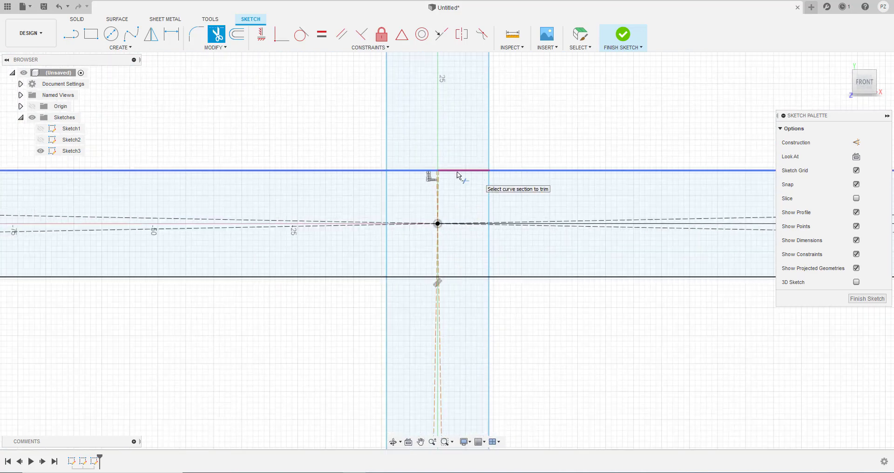
pyautogui.click(459, 171)
pyautogui.click(410, 171)
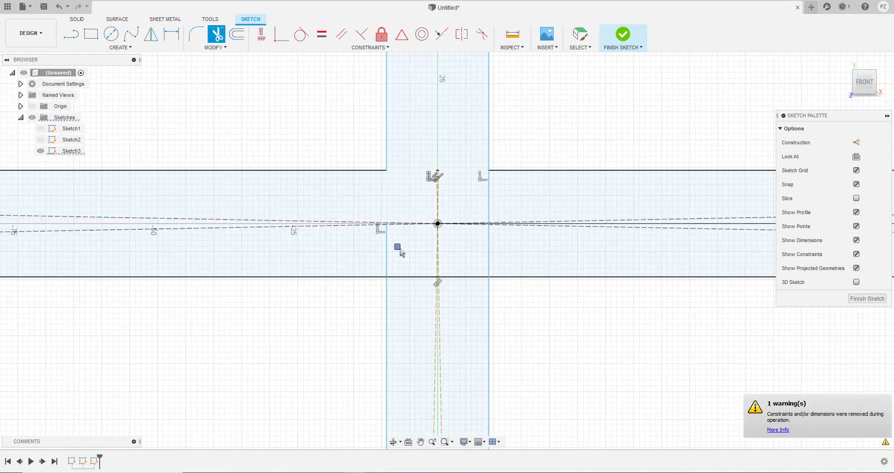
pyautogui.click(414, 278)
pyautogui.click(458, 278)
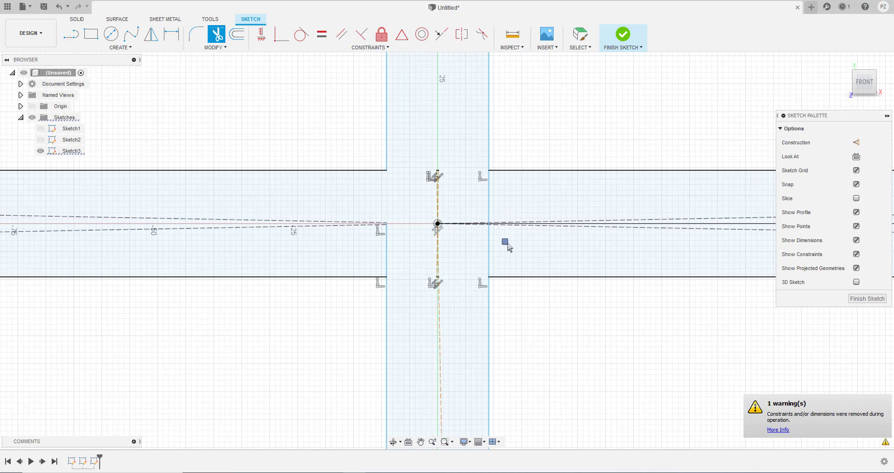
pyautogui.moveTo(493, 201)
pyautogui.mouseDown()
pyautogui.moveTo(464, 237)
pyautogui.moveTo(394, 238)
pyautogui.moveTo(379, 217)
pyautogui.moveTo(446, 194)
pyautogui.mouseUp()
pyautogui.click(440, 323)
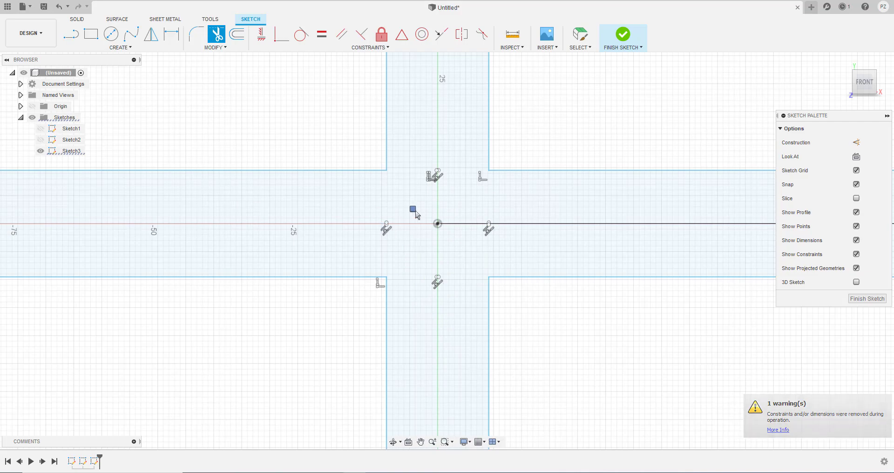
# Trim the lower ring's circle arcs and the construction lines where the vertical bar crosses the top of that ring
pyautogui.scroll(-5, 433, 263)
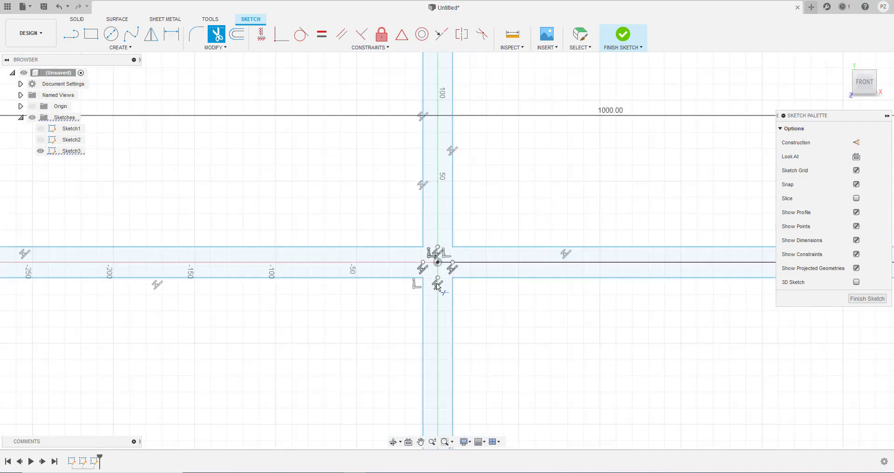
pyautogui.moveTo(431, 285)
pyautogui.mouseDown(button='middle')
pyautogui.moveTo(431, 301)
pyautogui.moveTo(431, 172)
pyautogui.mouseUp(button='middle')
pyautogui.scroll(3, 424, 272)
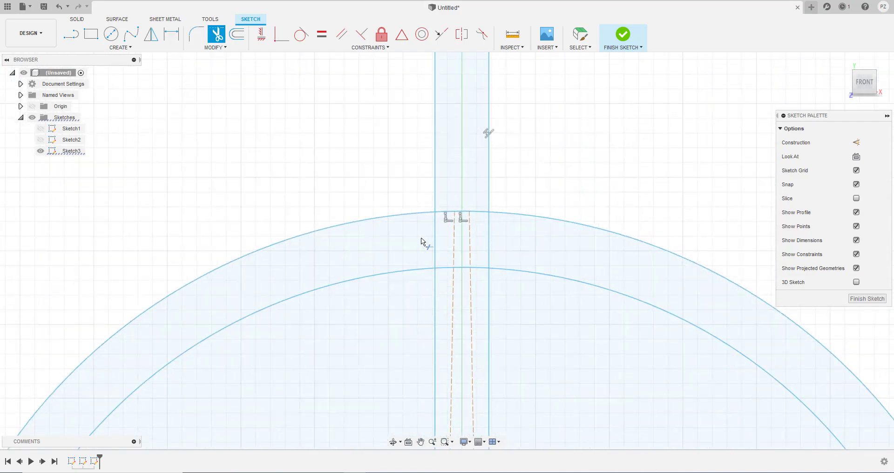
pyautogui.click(479, 212)
pyautogui.click(474, 268)
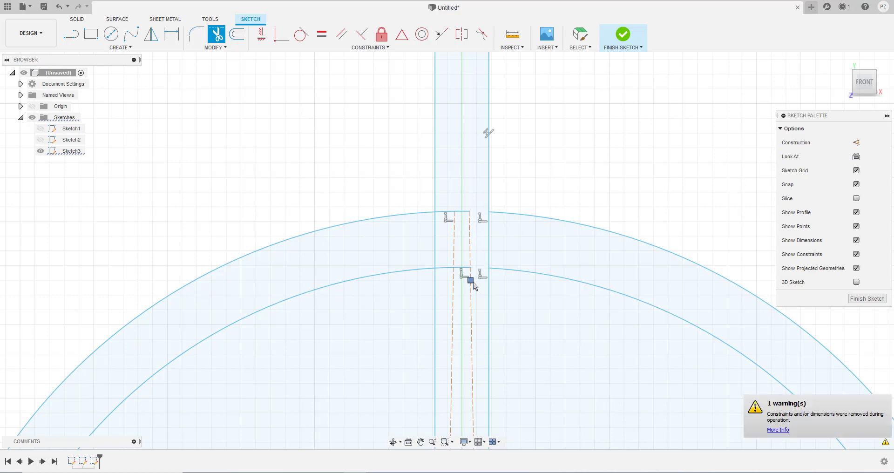
pyautogui.moveTo(473, 282)
pyautogui.mouseDown()
pyautogui.moveTo(455, 249)
pyautogui.moveTo(490, 239)
pyautogui.moveTo(455, 202)
pyautogui.moveTo(437, 245)
pyautogui.moveTo(467, 274)
pyautogui.mouseUp()
# Trim the vertical bar's end protruding past the lower ring's inner circle and the inner arc between the bar's edges
pyautogui.scroll(-4, 467, 273)
pyautogui.moveTo(466, 273); pyautogui.dragTo(450, 126, button='middle')
pyautogui.moveTo(452, 365); pyautogui.dragTo(452, 269, button='middle')
pyautogui.scroll(3, 452, 272)
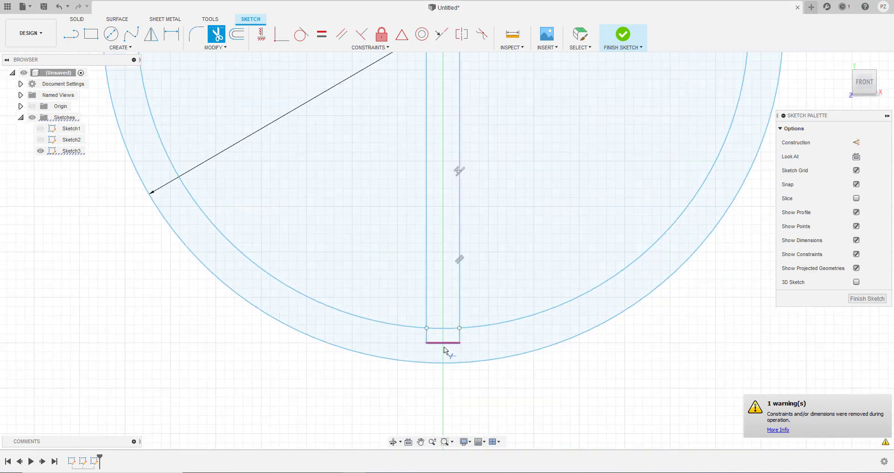
pyautogui.scroll(2, 445, 351)
pyautogui.moveTo(447, 355)
pyautogui.mouseDown()
pyautogui.moveTo(431, 280)
pyautogui.moveTo(447, 333)
pyautogui.moveTo(473, 332)
pyautogui.mouseUp()
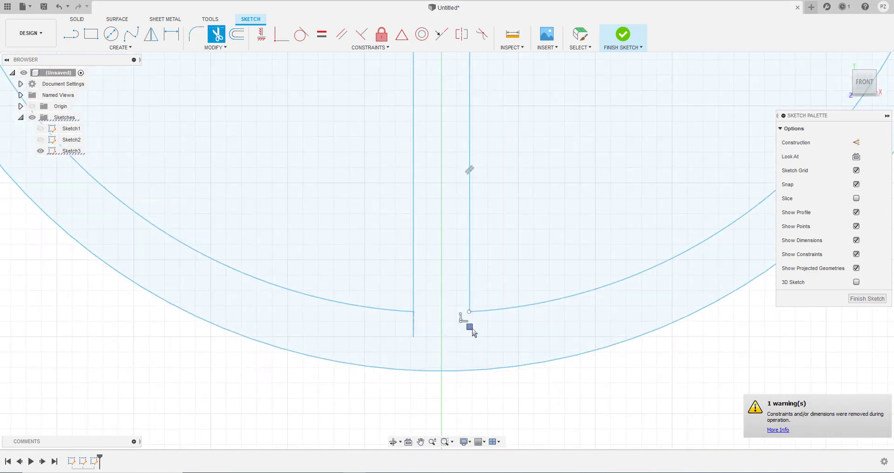
pyautogui.click(413, 326)
pyautogui.scroll(-5, 431, 332)
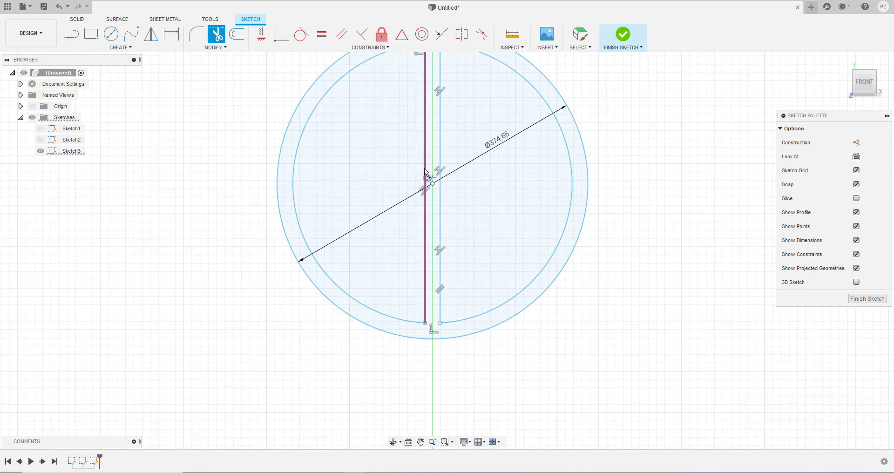
pyautogui.scroll(-3, 433, 163)
pyautogui.press('Escape')
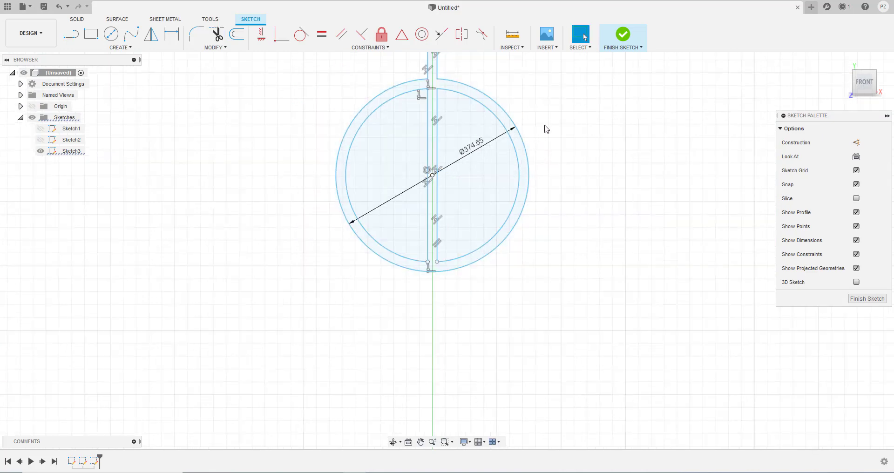
# Finish the bar-and-ring sketch and hide Sketch3
pyautogui.moveTo(546, 129); pyautogui.dragTo(564, 295, button='middle')
pyautogui.scroll(8, 493, 201)
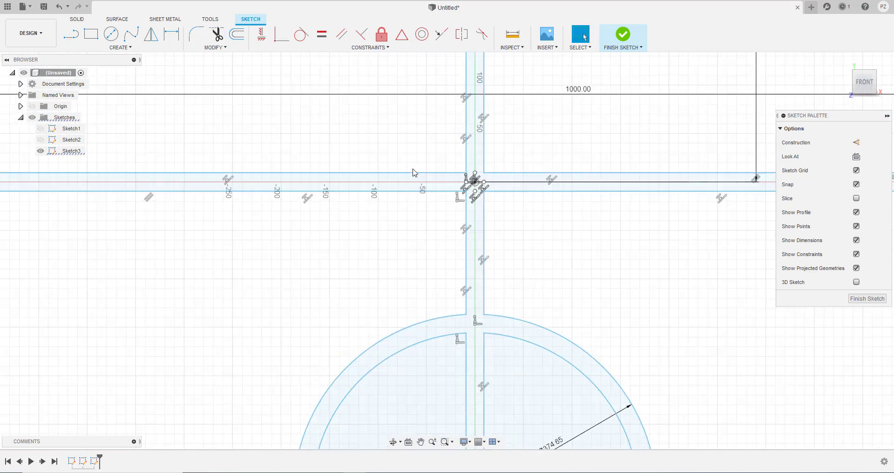
pyautogui.scroll(-6, 534, 196)
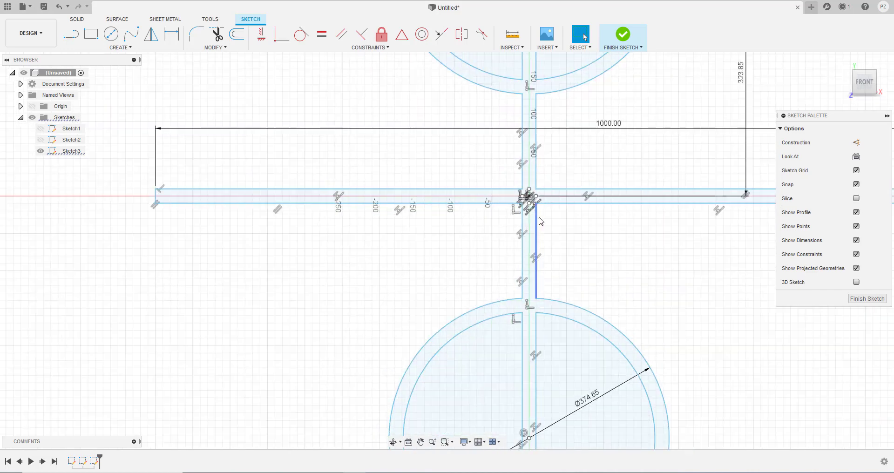
pyautogui.scroll(-2, 604, 257)
pyautogui.moveTo(598, 238); pyautogui.dragTo(512, 280, button='middle')
pyautogui.scroll(-2, 515, 312)
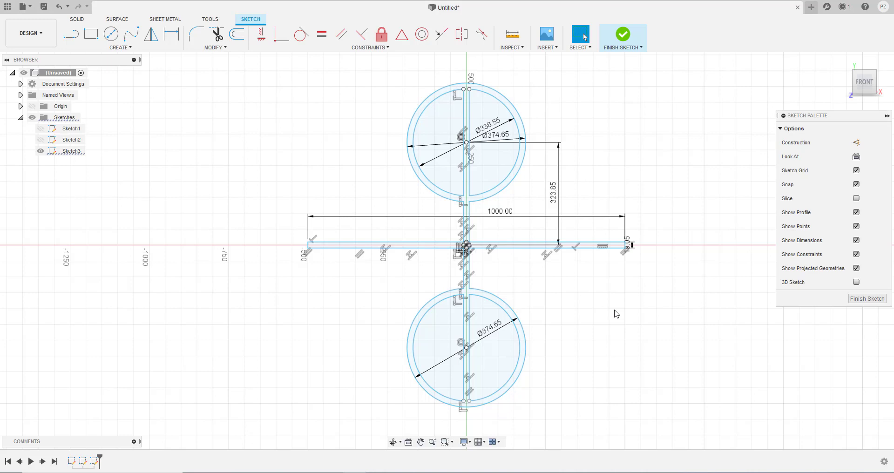
pyautogui.click(622, 36)
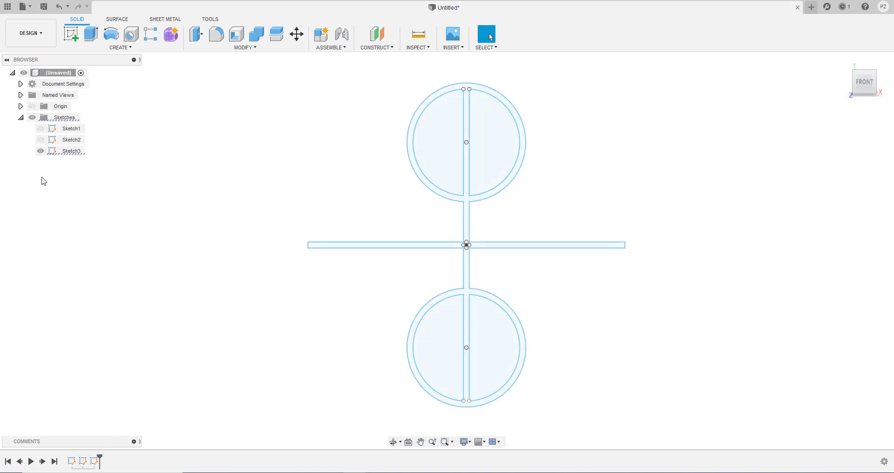
pyautogui.click(41, 151)
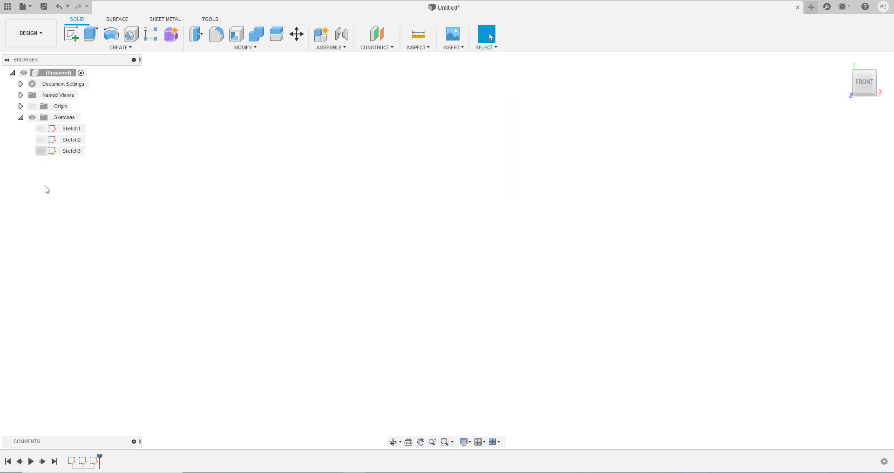
pyautogui.click(41, 153)
pyautogui.click(38, 186)
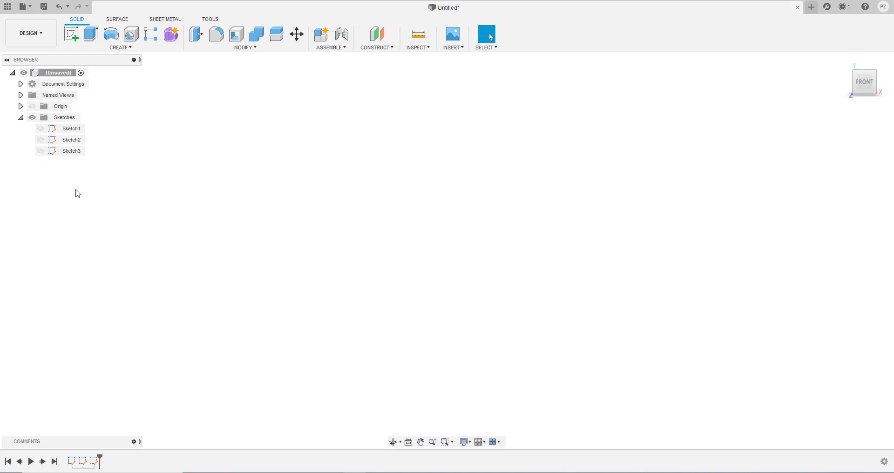
# Show Sketch1 and revolve its half-circle profile 360 degrees about the straight vertical line as a new body
pyautogui.click(40, 129)
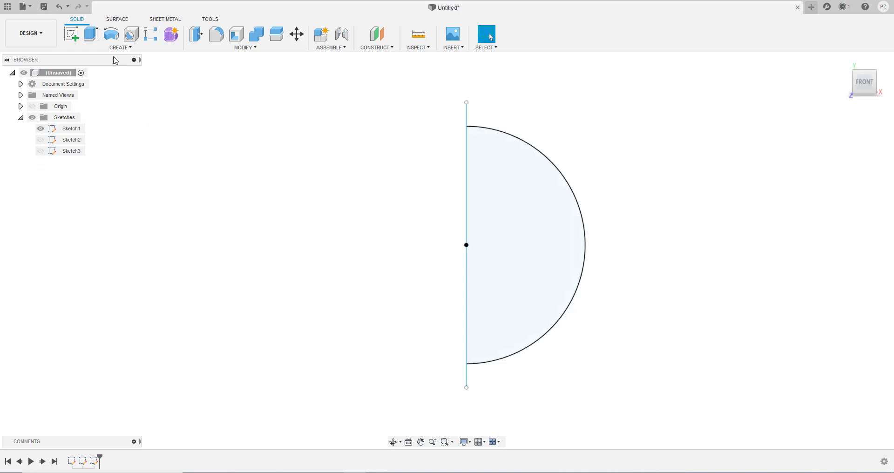
pyautogui.click(111, 35)
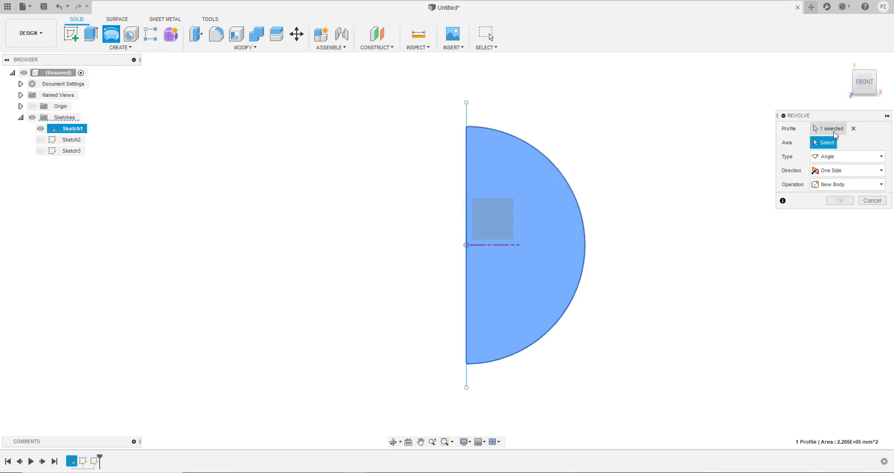
pyautogui.click(466, 184)
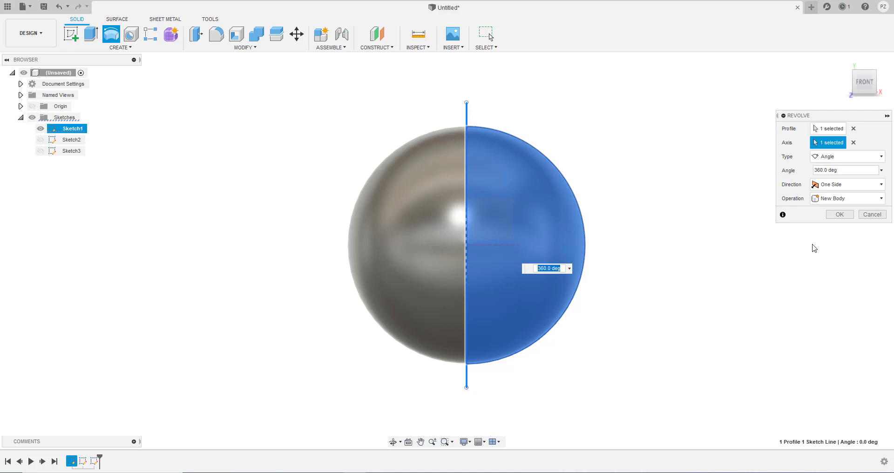
pyautogui.click(839, 214)
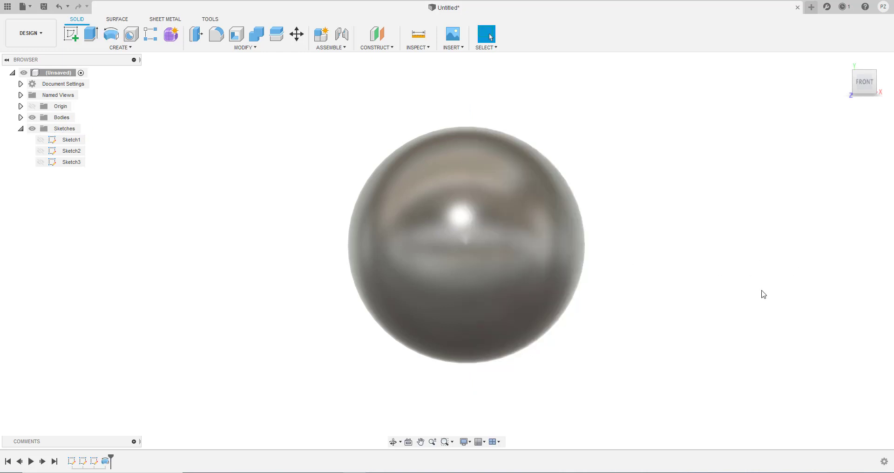
# Show Sketch3 and extrude its connected bar-and-ring profile as a symmetric cut through the sphere with a distance of 700 mm
pyautogui.click(41, 162)
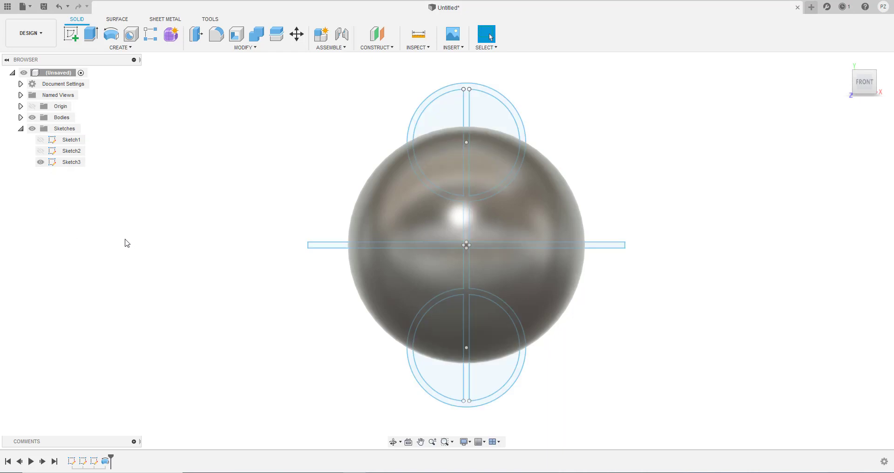
pyautogui.click(90, 41)
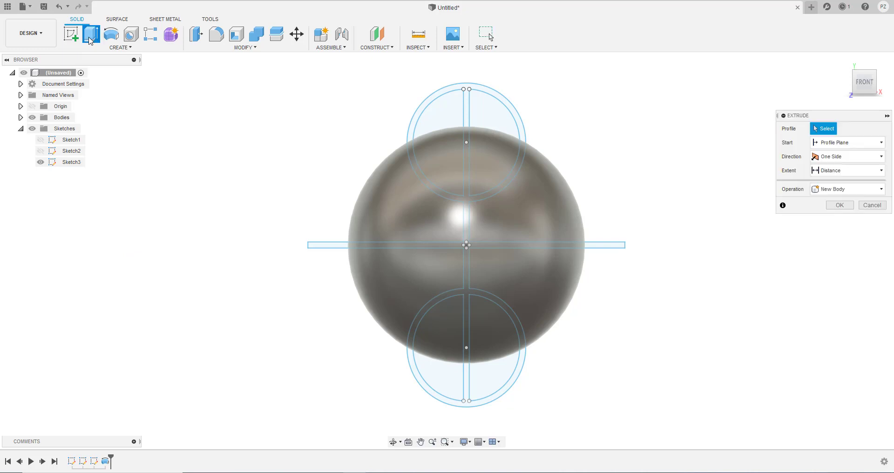
pyautogui.click(437, 97)
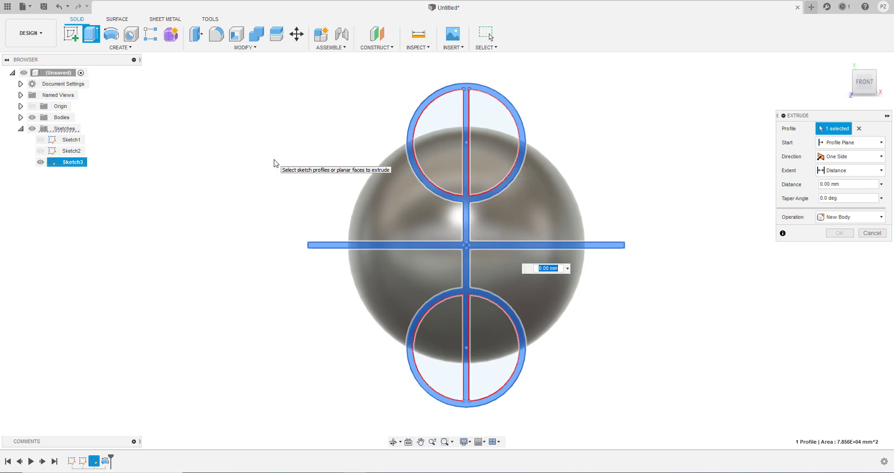
pyautogui.moveTo(299, 168)
pyautogui.keyDown('shift'); pyautogui.mouseDown(button='middle')
pyautogui.moveTo(328, 170)
pyautogui.moveTo(341, 194)
pyautogui.mouseUp(button='middle'); pyautogui.keyUp('shift')
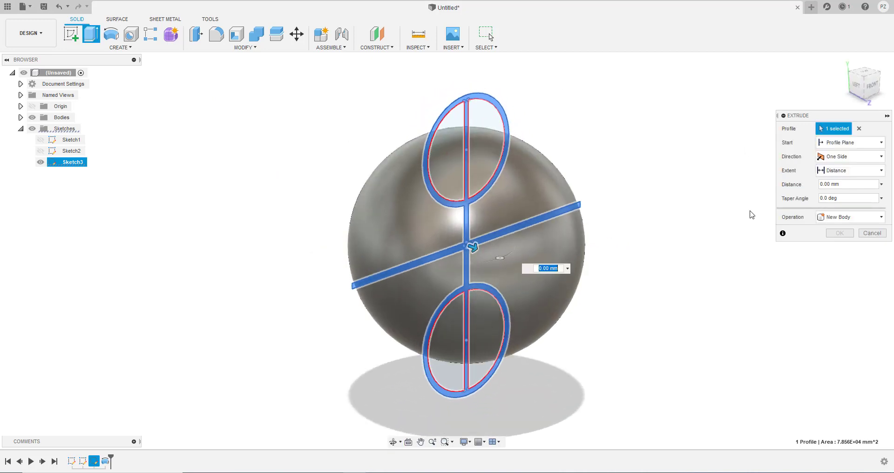
pyautogui.click(882, 218)
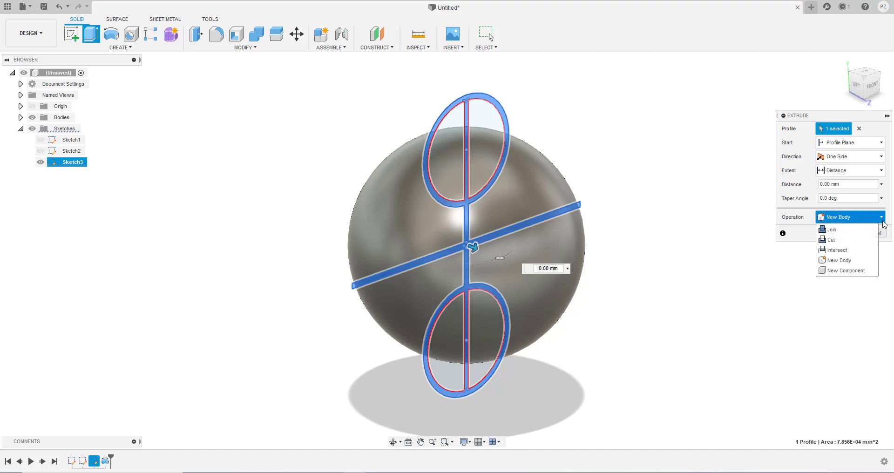
pyautogui.click(860, 240)
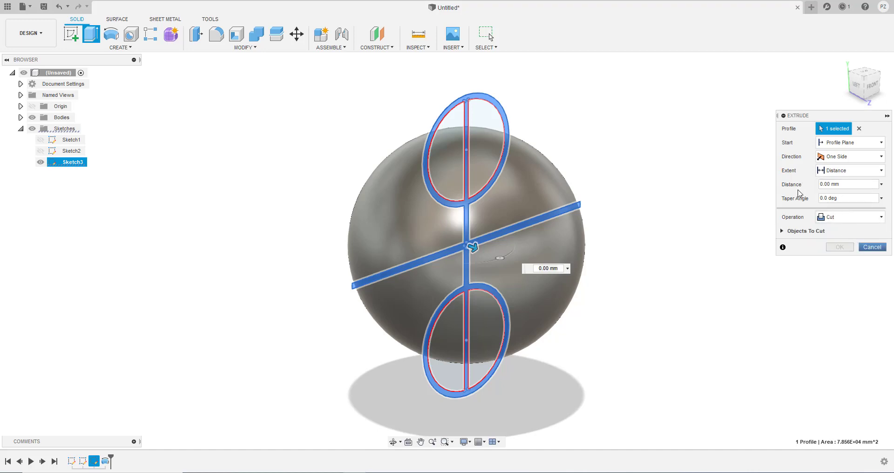
pyautogui.click(884, 159)
pyautogui.click(846, 190)
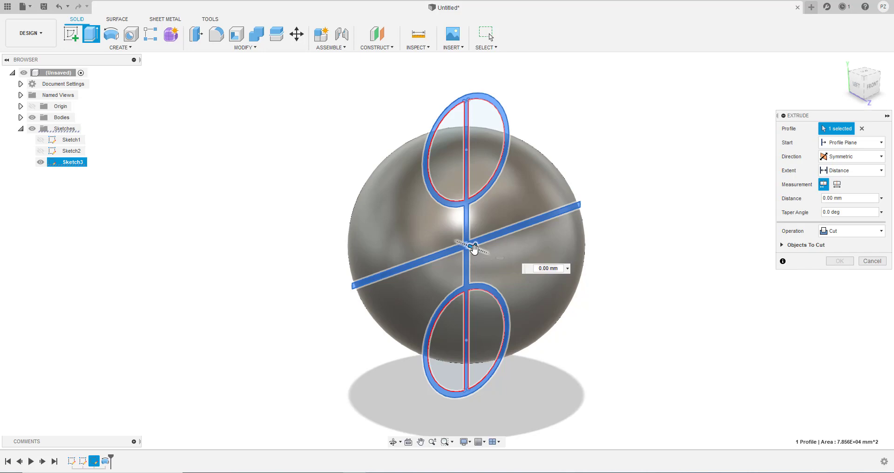
pyautogui.moveTo(473, 246); pyautogui.dragTo(628, 299)
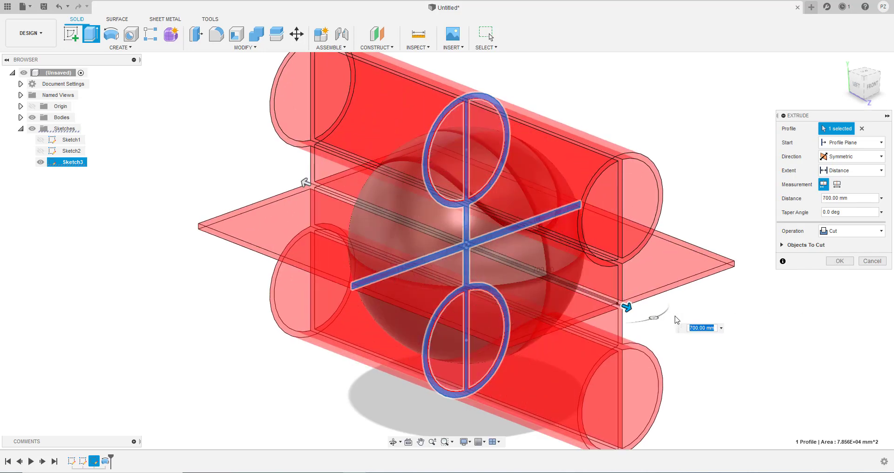
pyautogui.click(840, 261)
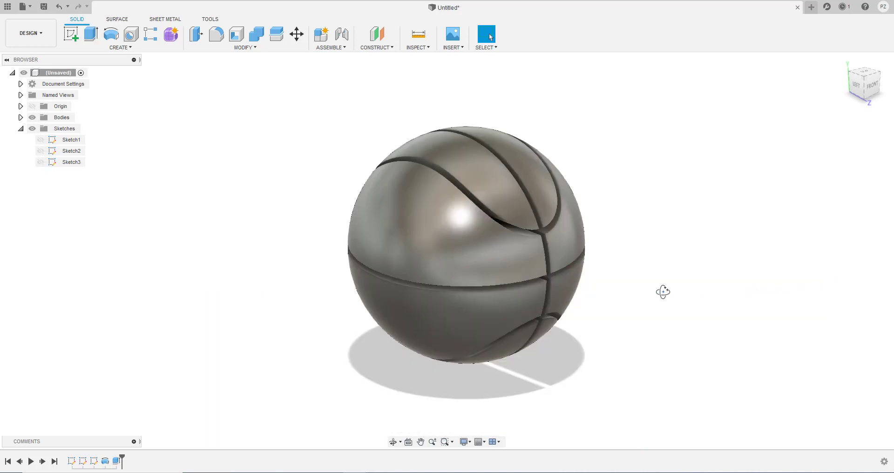
# Show Sketch2 and revolve its half-circle profile 360 degrees about the vertical line, joined to the grooved ball
pyautogui.keyDown('shift'); pyautogui.moveTo(662, 292); pyautogui.dragTo(623, 280, button='middle'); pyautogui.keyUp('shift')
pyautogui.press('Escape')
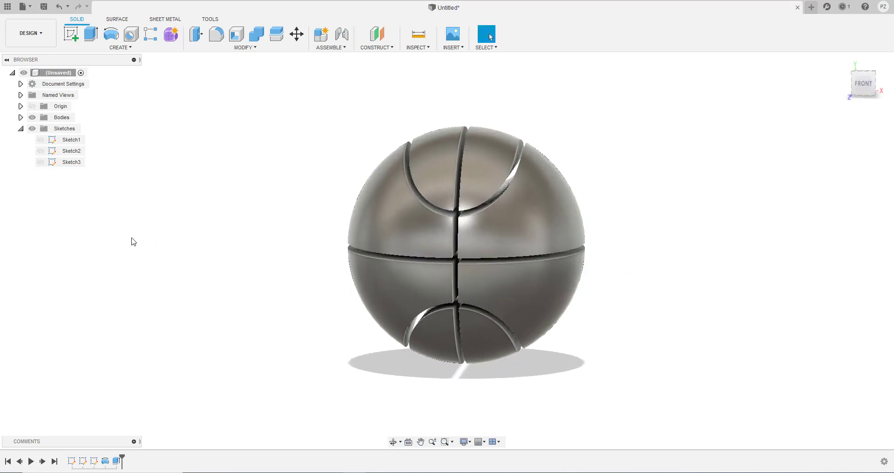
pyautogui.click(41, 151)
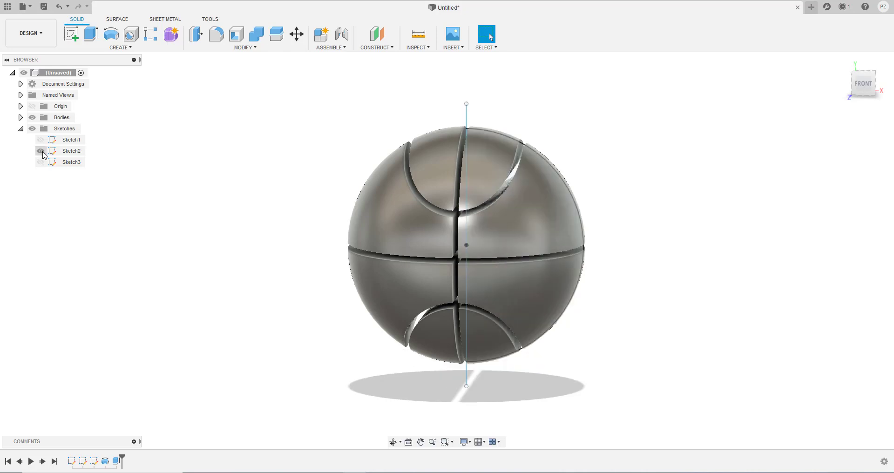
pyautogui.keyDown('shift'); pyautogui.moveTo(233, 277); pyautogui.dragTo(235, 272, button='middle'); pyautogui.keyUp('shift')
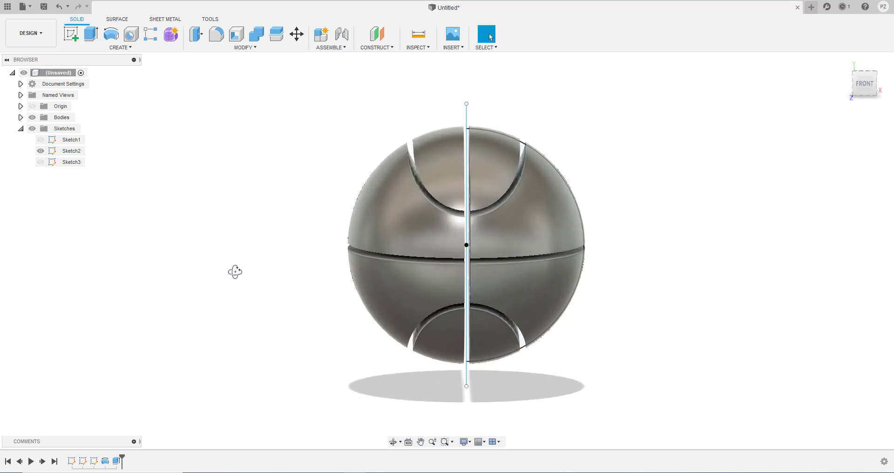
pyautogui.click(111, 37)
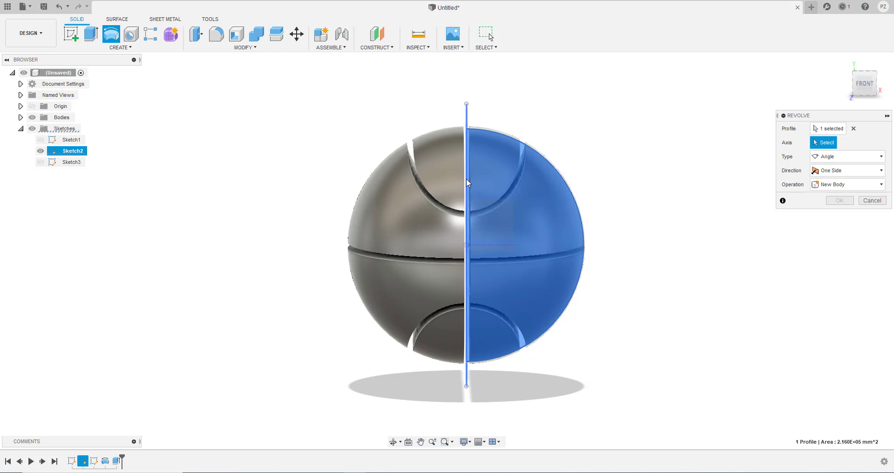
pyautogui.click(467, 116)
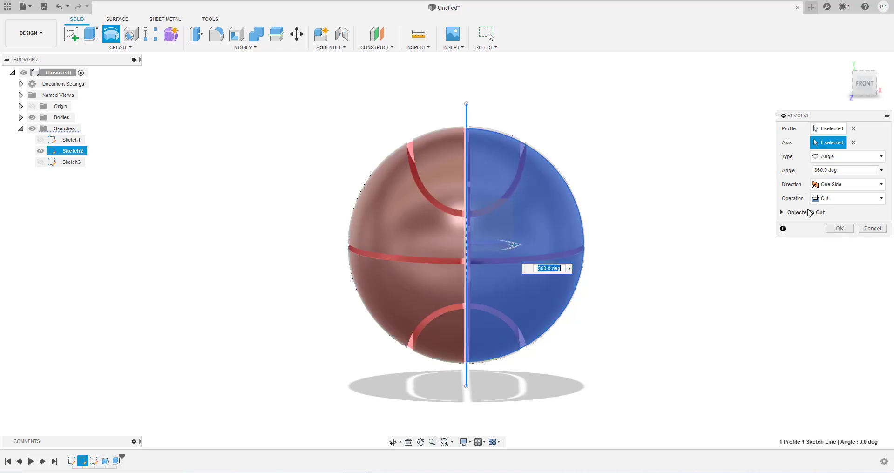
pyautogui.click(839, 199)
pyautogui.click(827, 206)
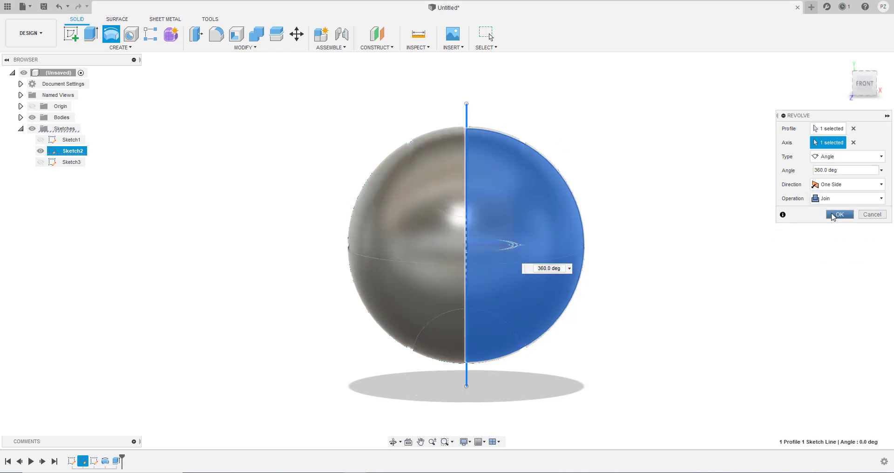
pyautogui.click(840, 215)
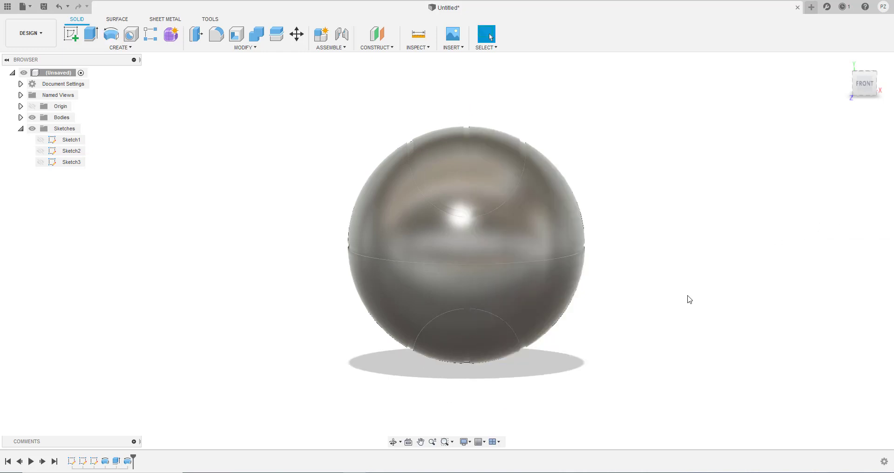
# Search the appearance library for black and apply Coating - Black Oxide to the whole ball
pyautogui.keyDown('shift'); pyautogui.moveTo(690, 299); pyautogui.dragTo(661, 318, button='middle'); pyautogui.keyUp('shift')
pyautogui.moveTo(655, 335); pyautogui.dragTo(672, 314)
pyautogui.press('Escape')
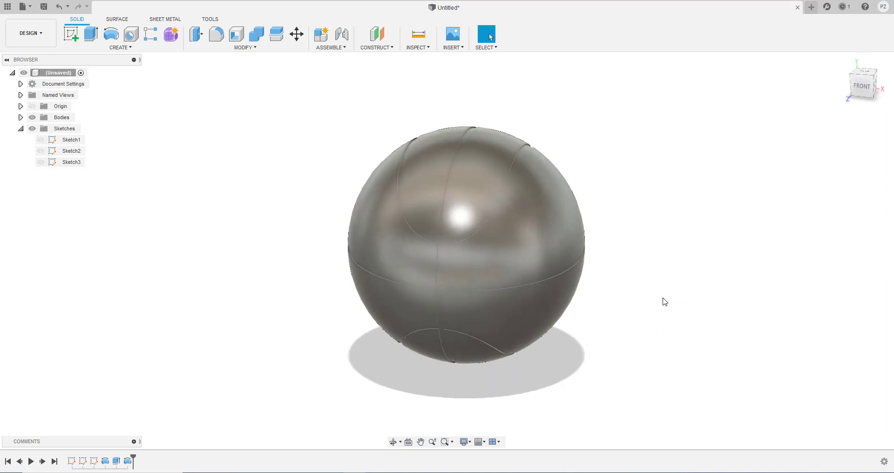
pyautogui.click(533, 221)
pyautogui.rightClick(533, 222)
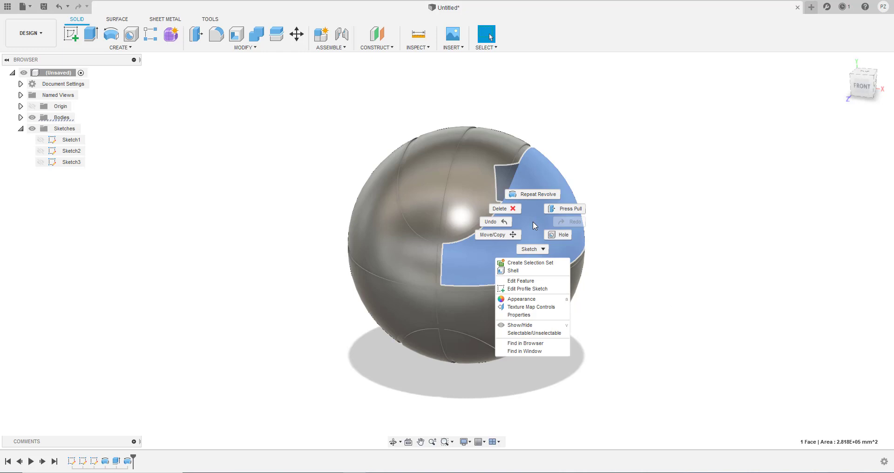
pyautogui.click(522, 299)
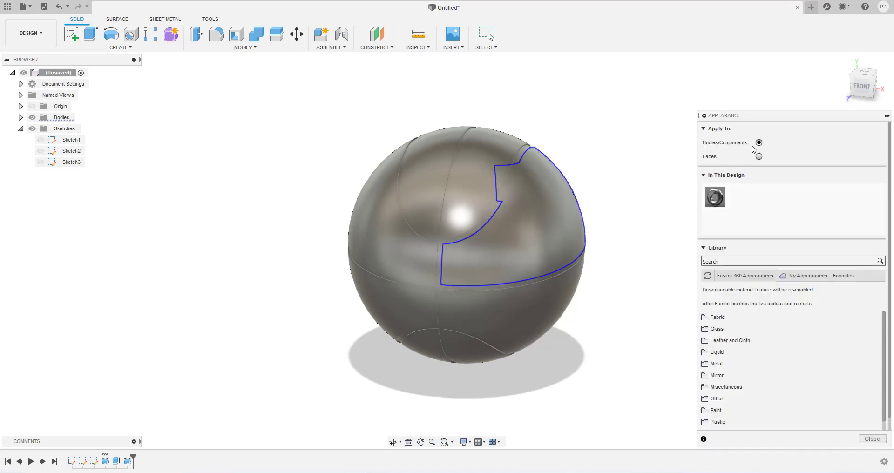
pyautogui.click(734, 262)
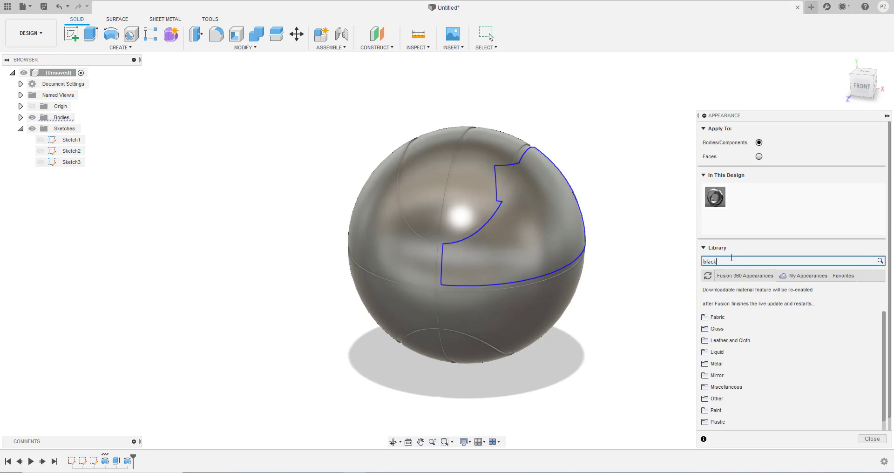
pyautogui.write('black')
pyautogui.press('Return')
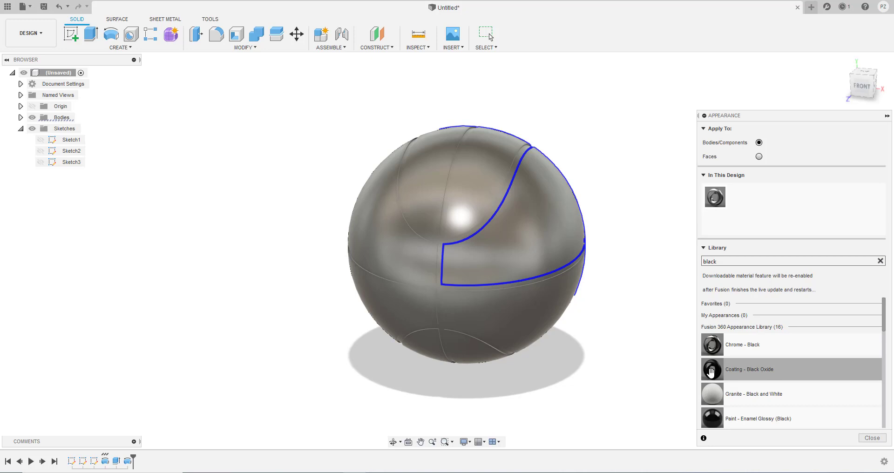
pyautogui.moveTo(714, 372); pyautogui.dragTo(506, 243)
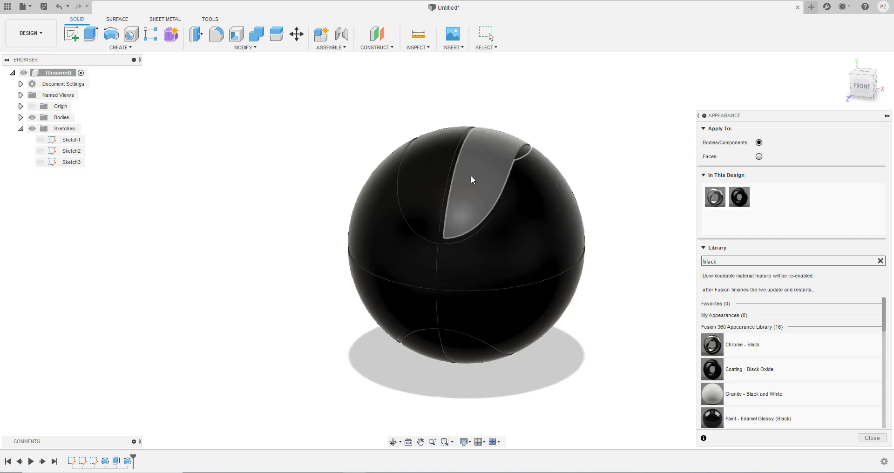
# Search the appearance library for orange and red finishes
pyautogui.doubleClick(711, 261)
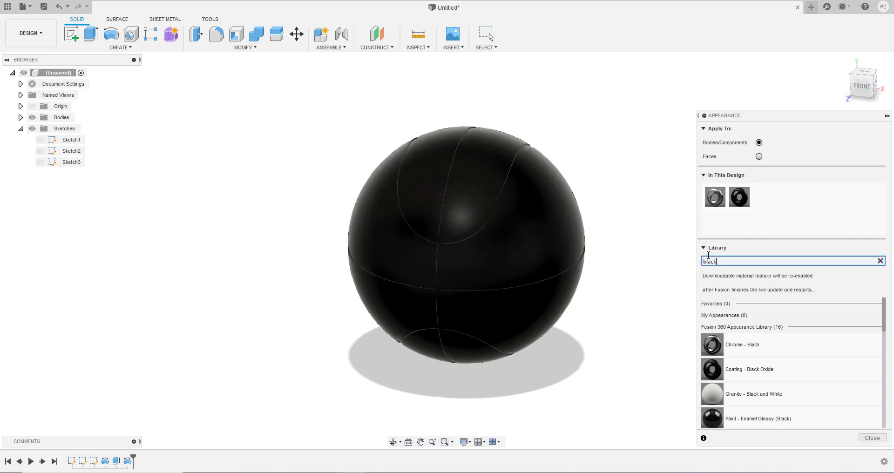
pyautogui.write('orange')
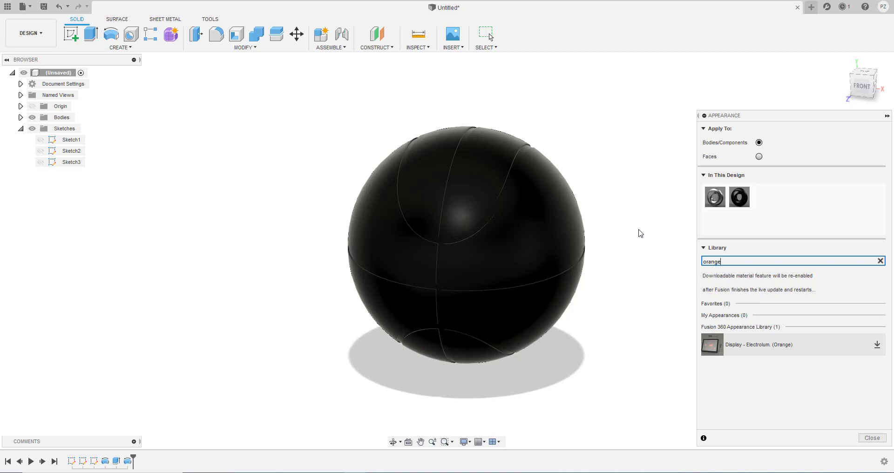
pyautogui.moveTo(722, 264); pyautogui.dragTo(680, 265)
pyautogui.write('red')
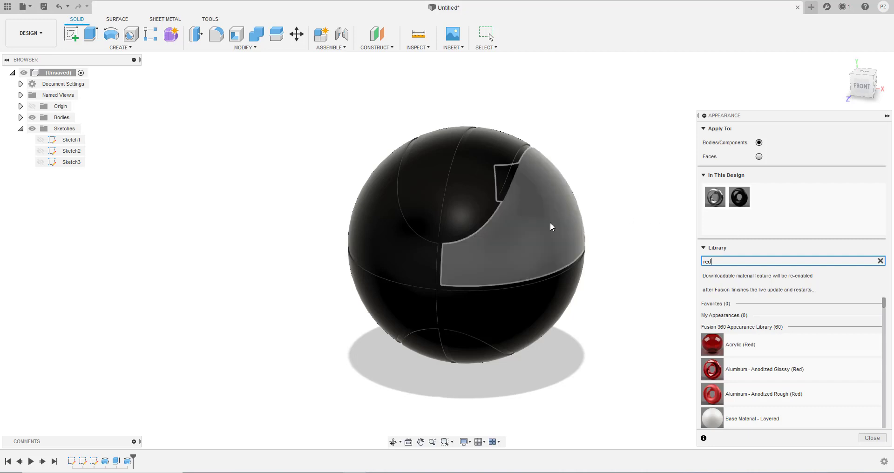
# Select the ball's panel bodies between the seams and apply Aluminum - Anodized Glossy (Red) to them
pyautogui.click(550, 222)
pyautogui.click(469, 183)
pyautogui.click(431, 176)
pyautogui.click(374, 233)
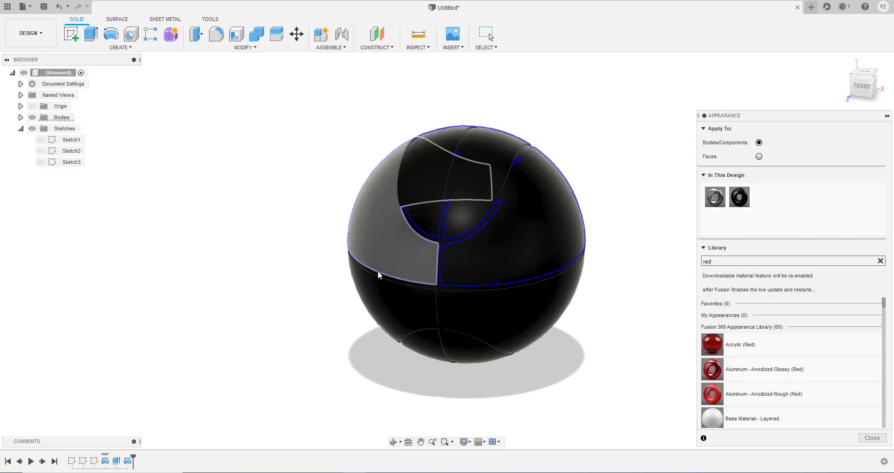
pyautogui.click(381, 292)
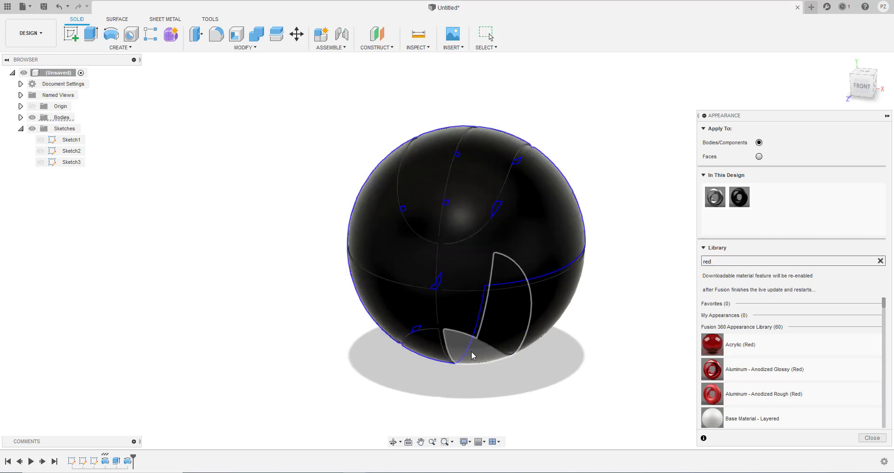
pyautogui.click(473, 356)
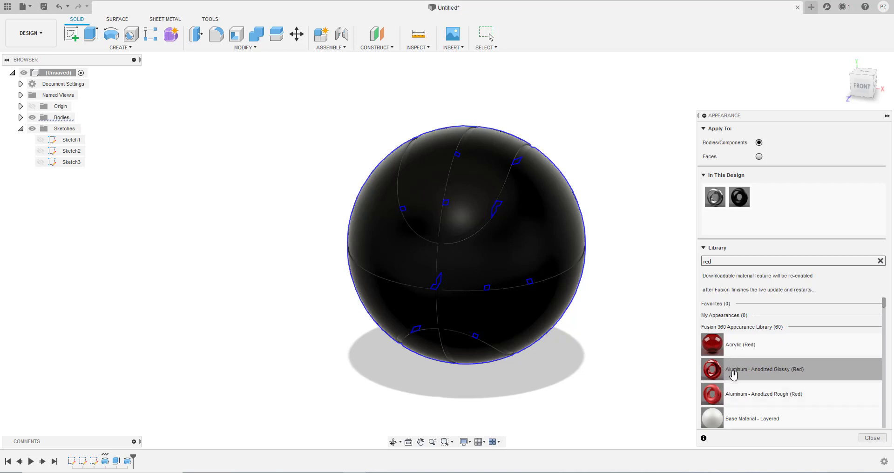
pyautogui.scroll(-5, 740, 375)
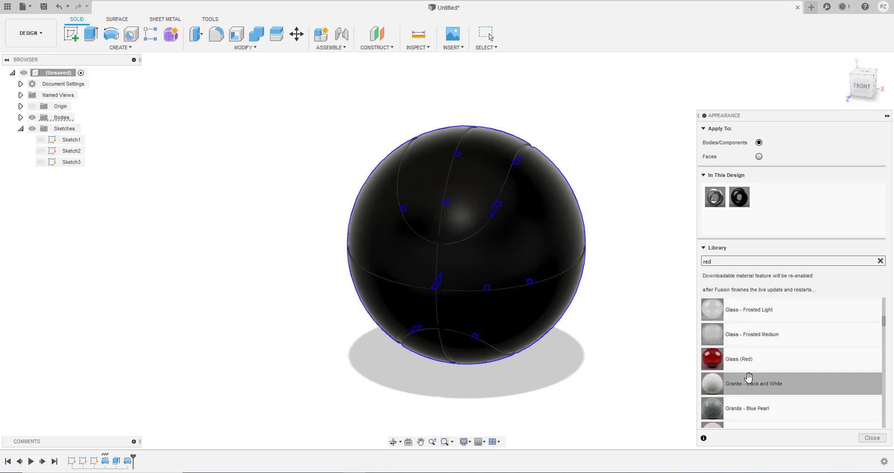
pyautogui.scroll(5, 745, 363)
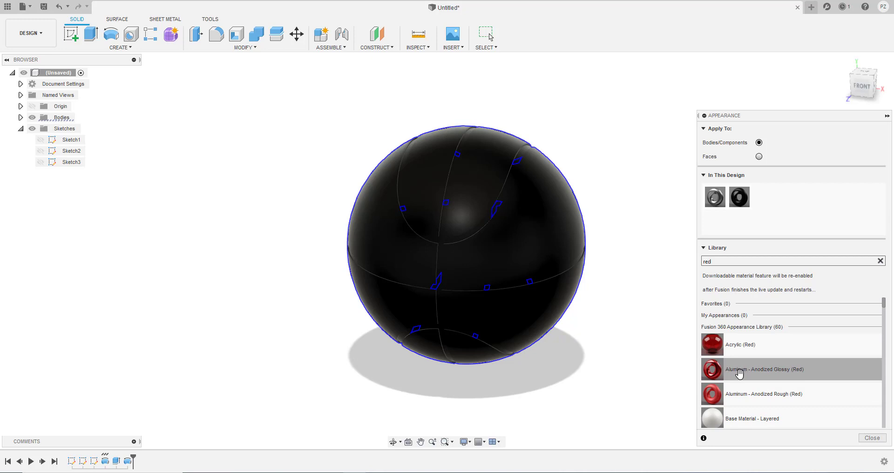
pyautogui.moveTo(741, 373); pyautogui.dragTo(527, 228)
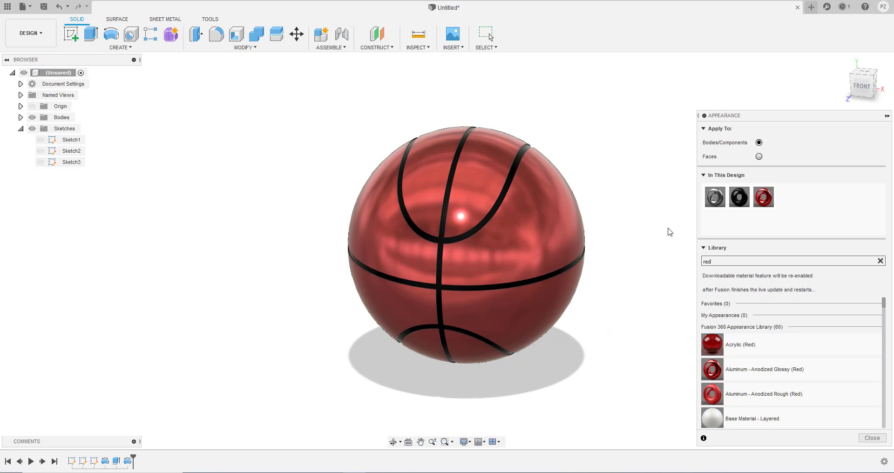
# Recolor the red anodized appearance to orange, RGB 255, 82, 20, with a roughness of 0.475, and collapse the appearance settings
pyautogui.doubleClick(763, 200)
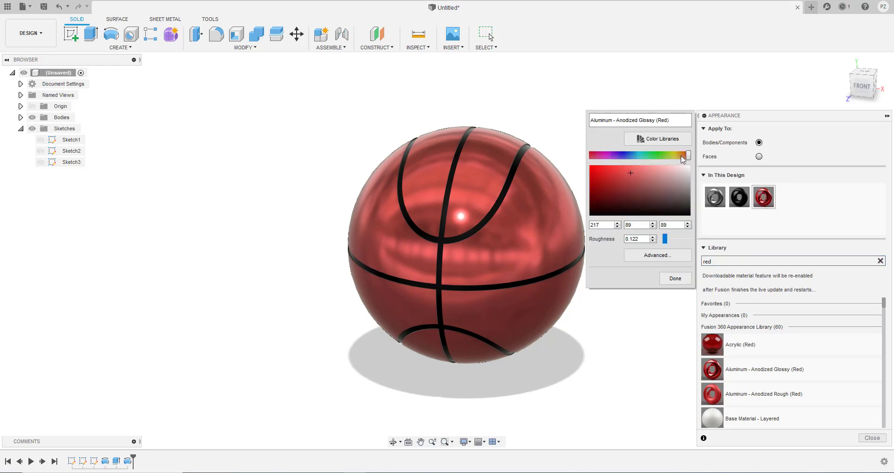
pyautogui.click(683, 157)
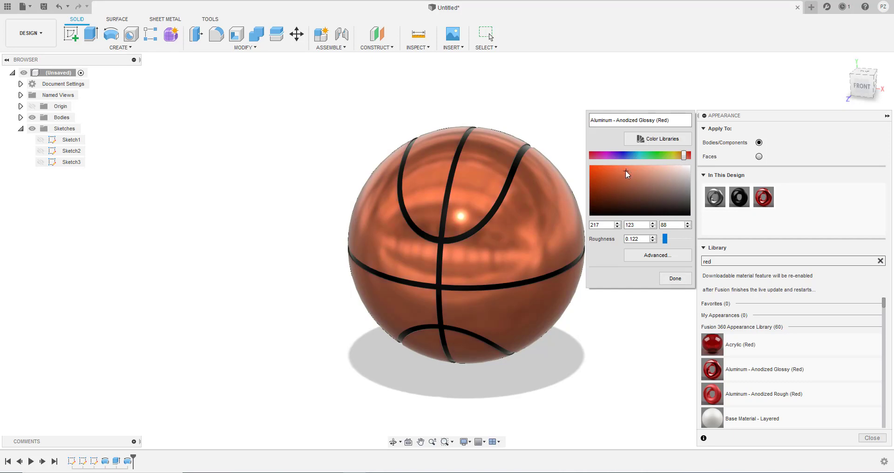
pyautogui.moveTo(625, 170); pyautogui.dragTo(595, 164)
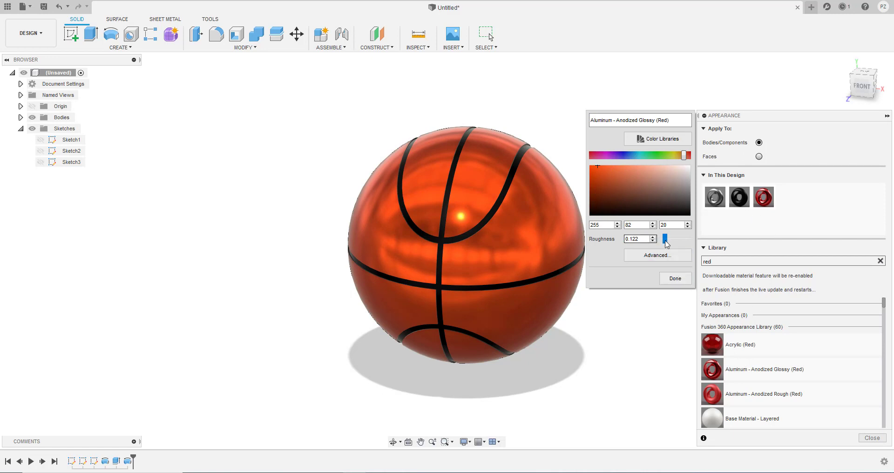
pyautogui.moveTo(666, 239)
pyautogui.mouseDown()
pyautogui.moveTo(693, 245)
pyautogui.moveTo(652, 242)
pyautogui.mouseUp()
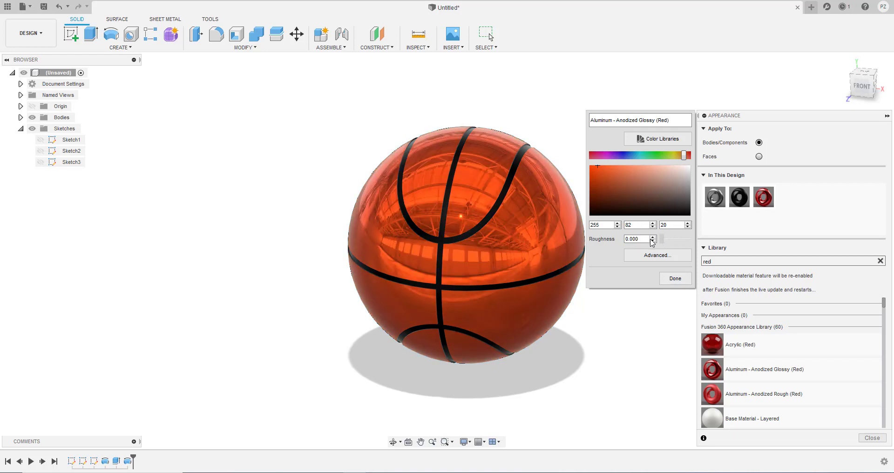
pyautogui.moveTo(653, 241); pyautogui.dragTo(677, 243)
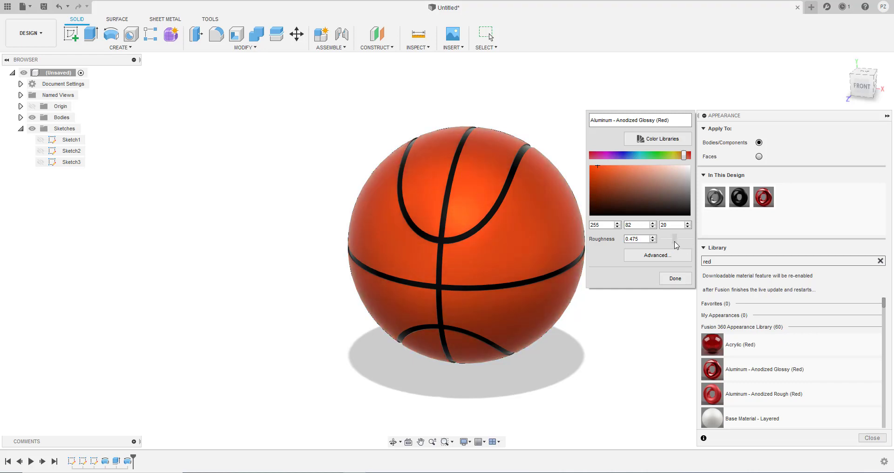
pyautogui.click(681, 281)
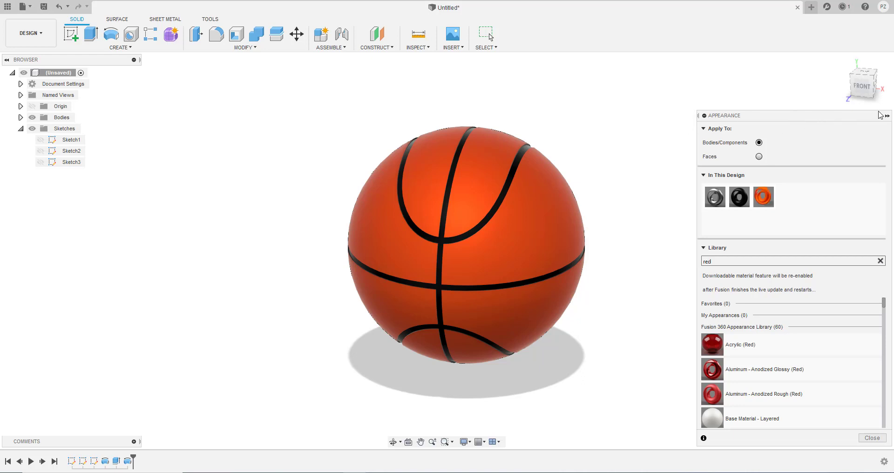
pyautogui.click(887, 116)
pyautogui.keyDown('shift'); pyautogui.moveTo(679, 240); pyautogui.dragTo(657, 236, button='middle'); pyautogui.keyUp('shift')
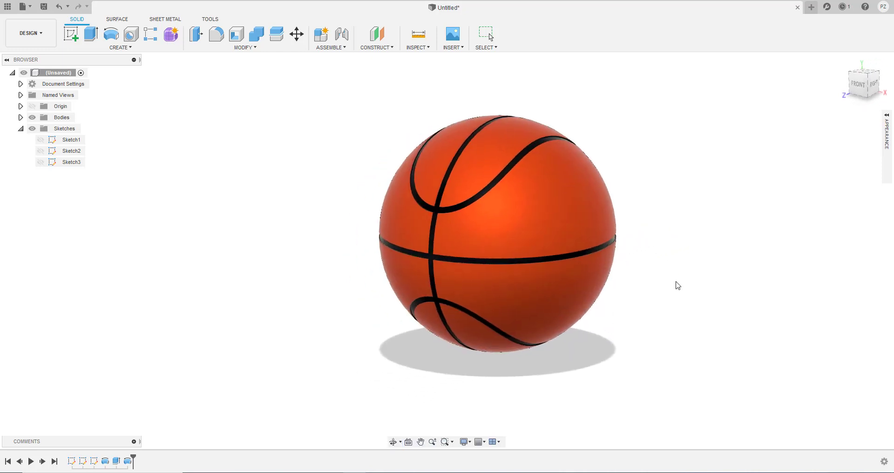